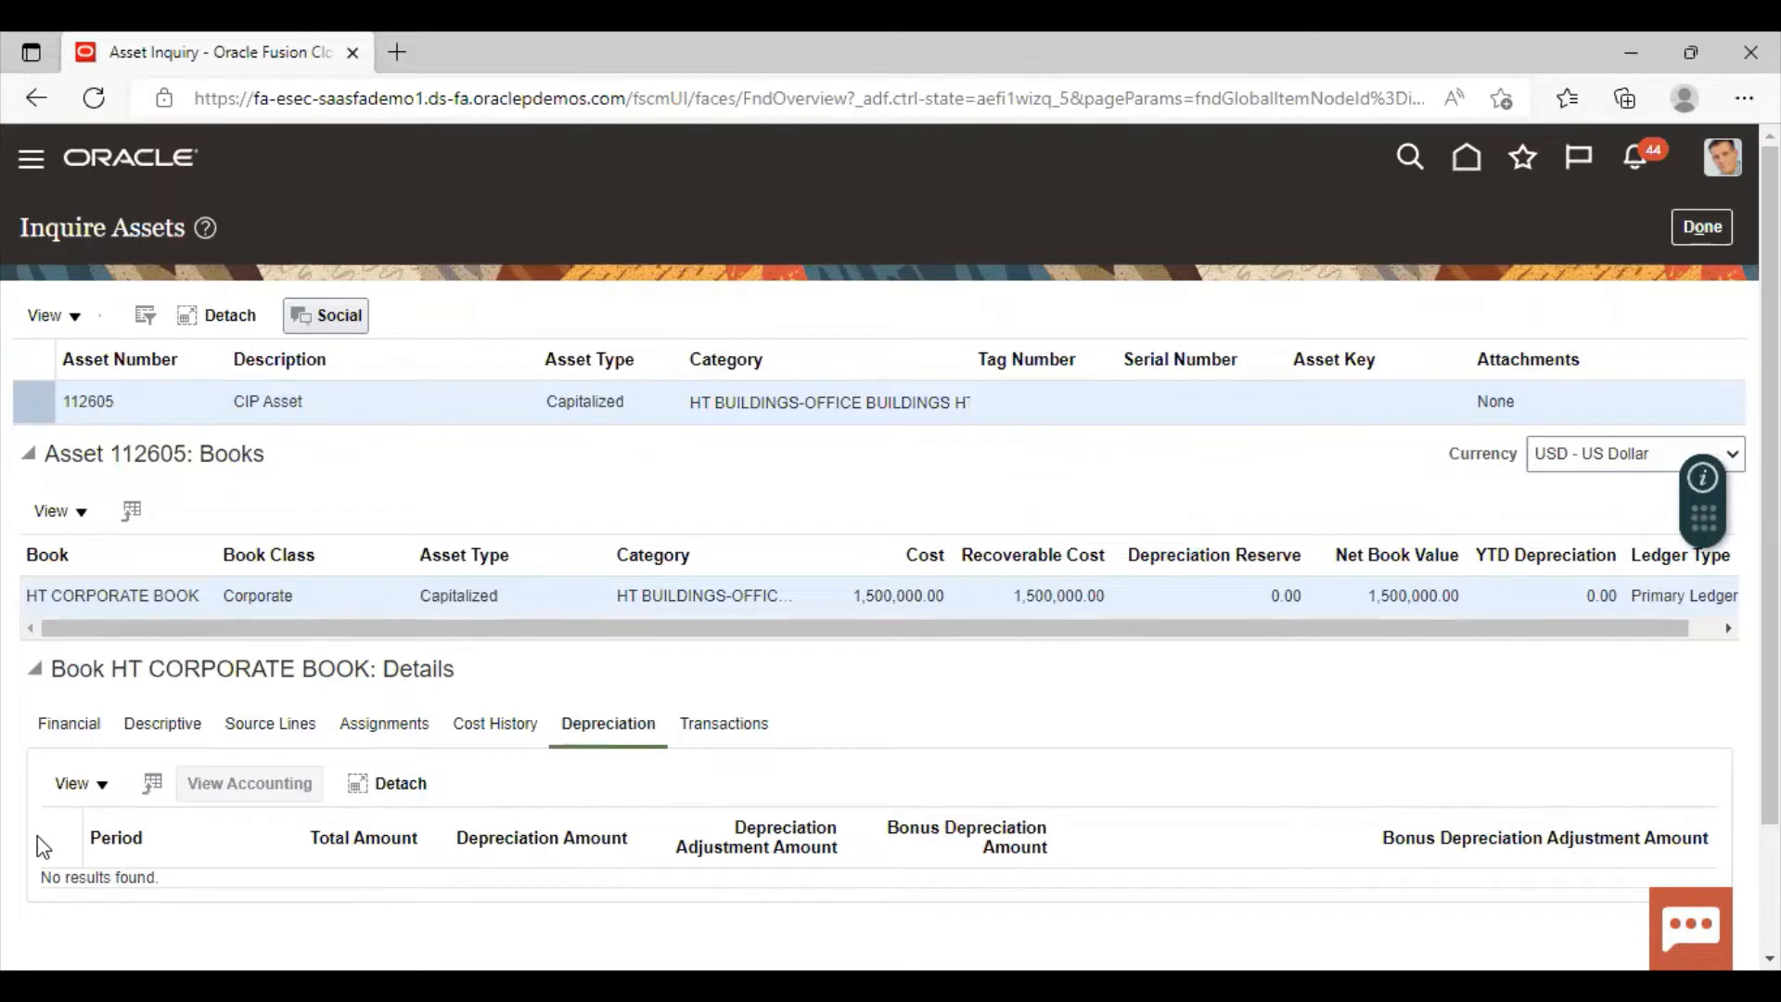
Finish the inquiry on the CIP asset and go to the Fixed Assets Assets work area.
left_click(1713, 230)
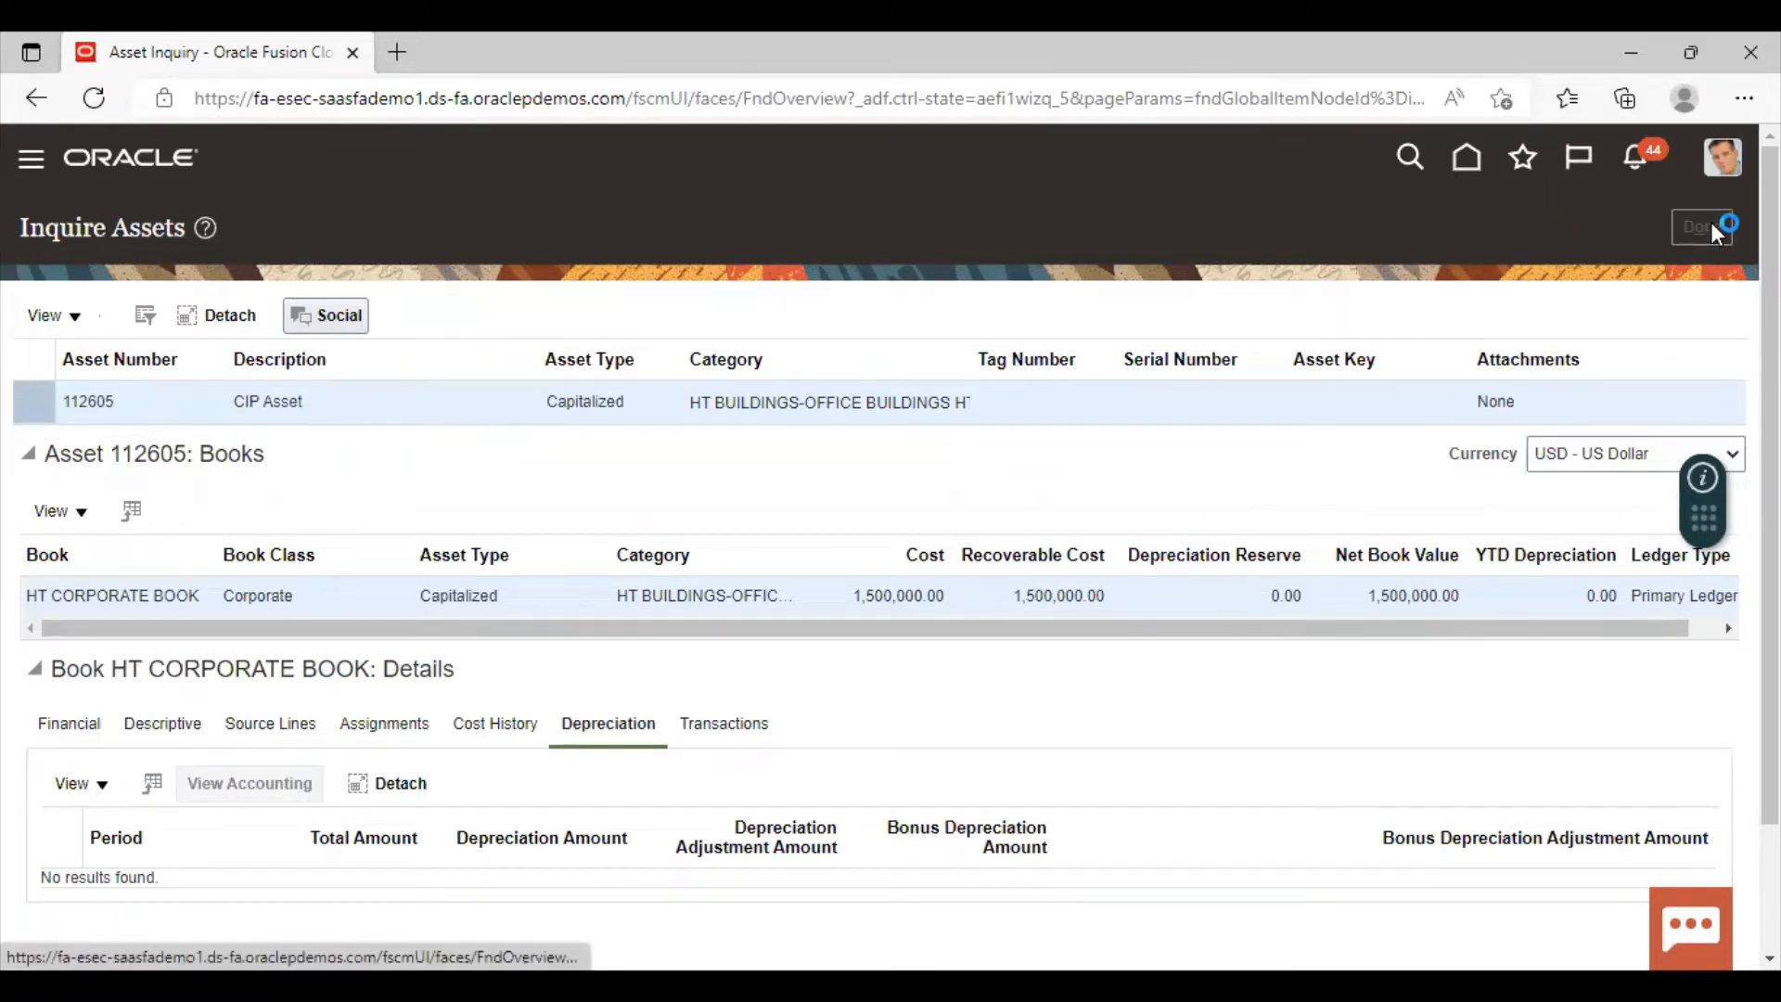
left_click(30, 160)
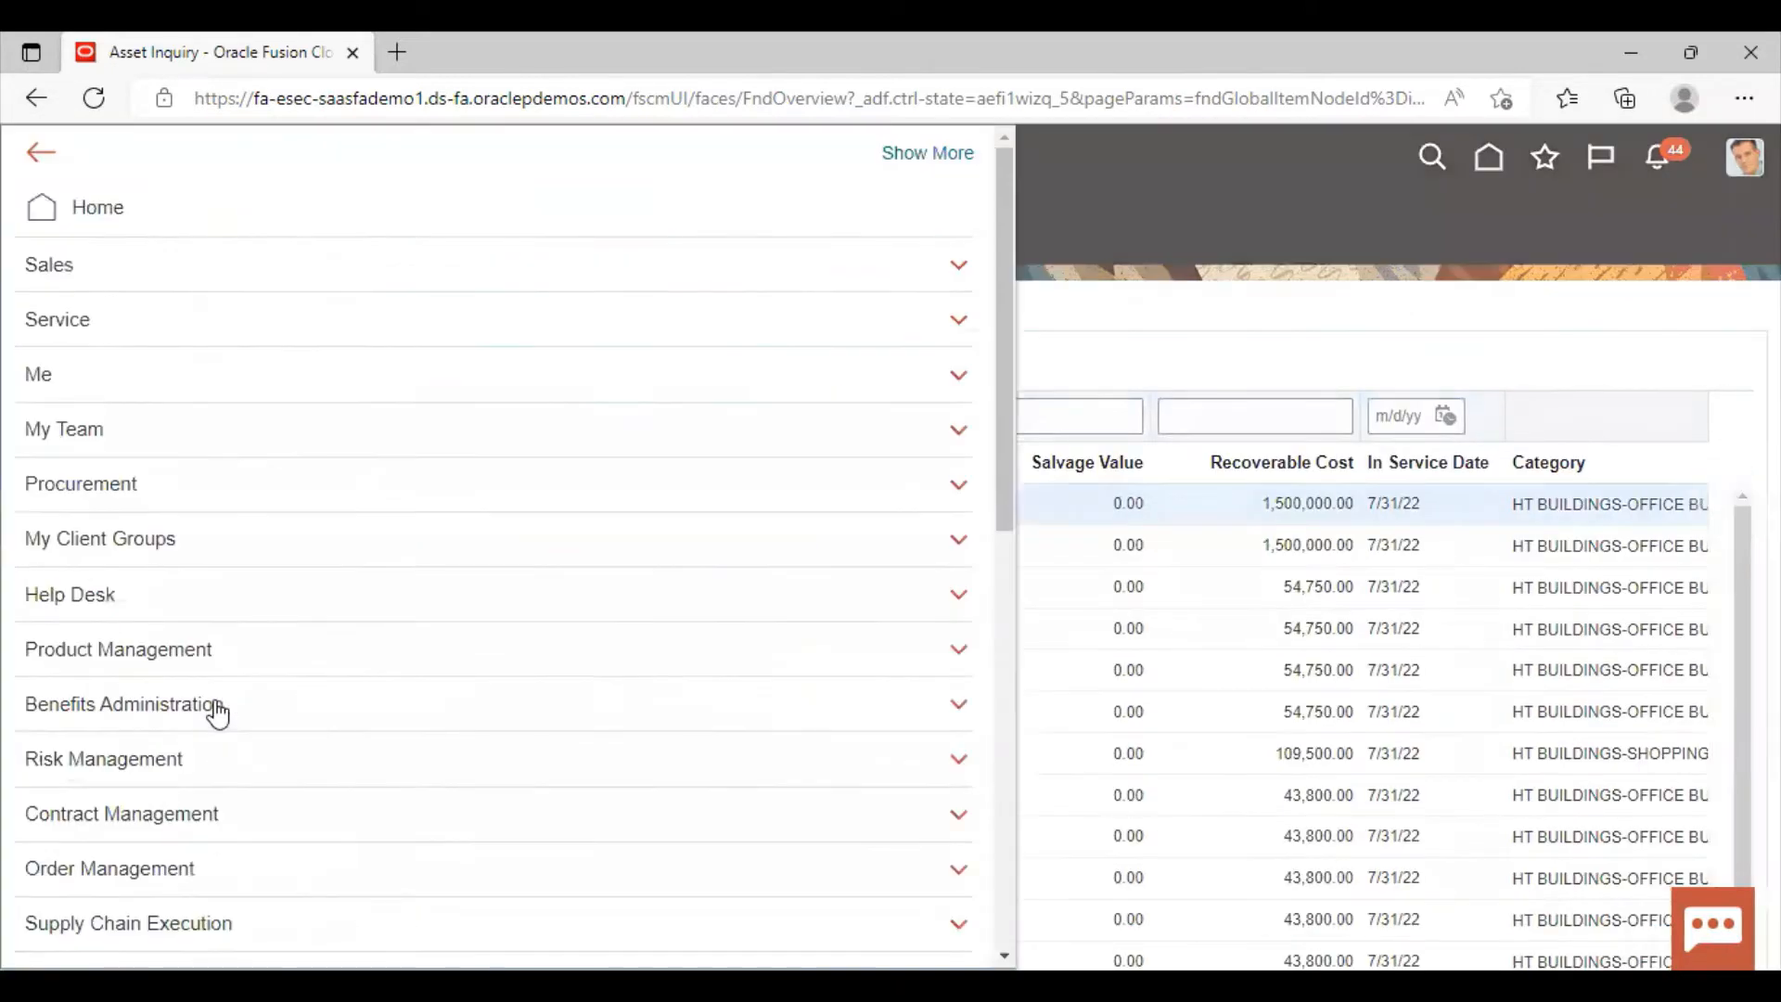
scroll(219, 717, "down", 4)
scroll(219, 716, "down", 5)
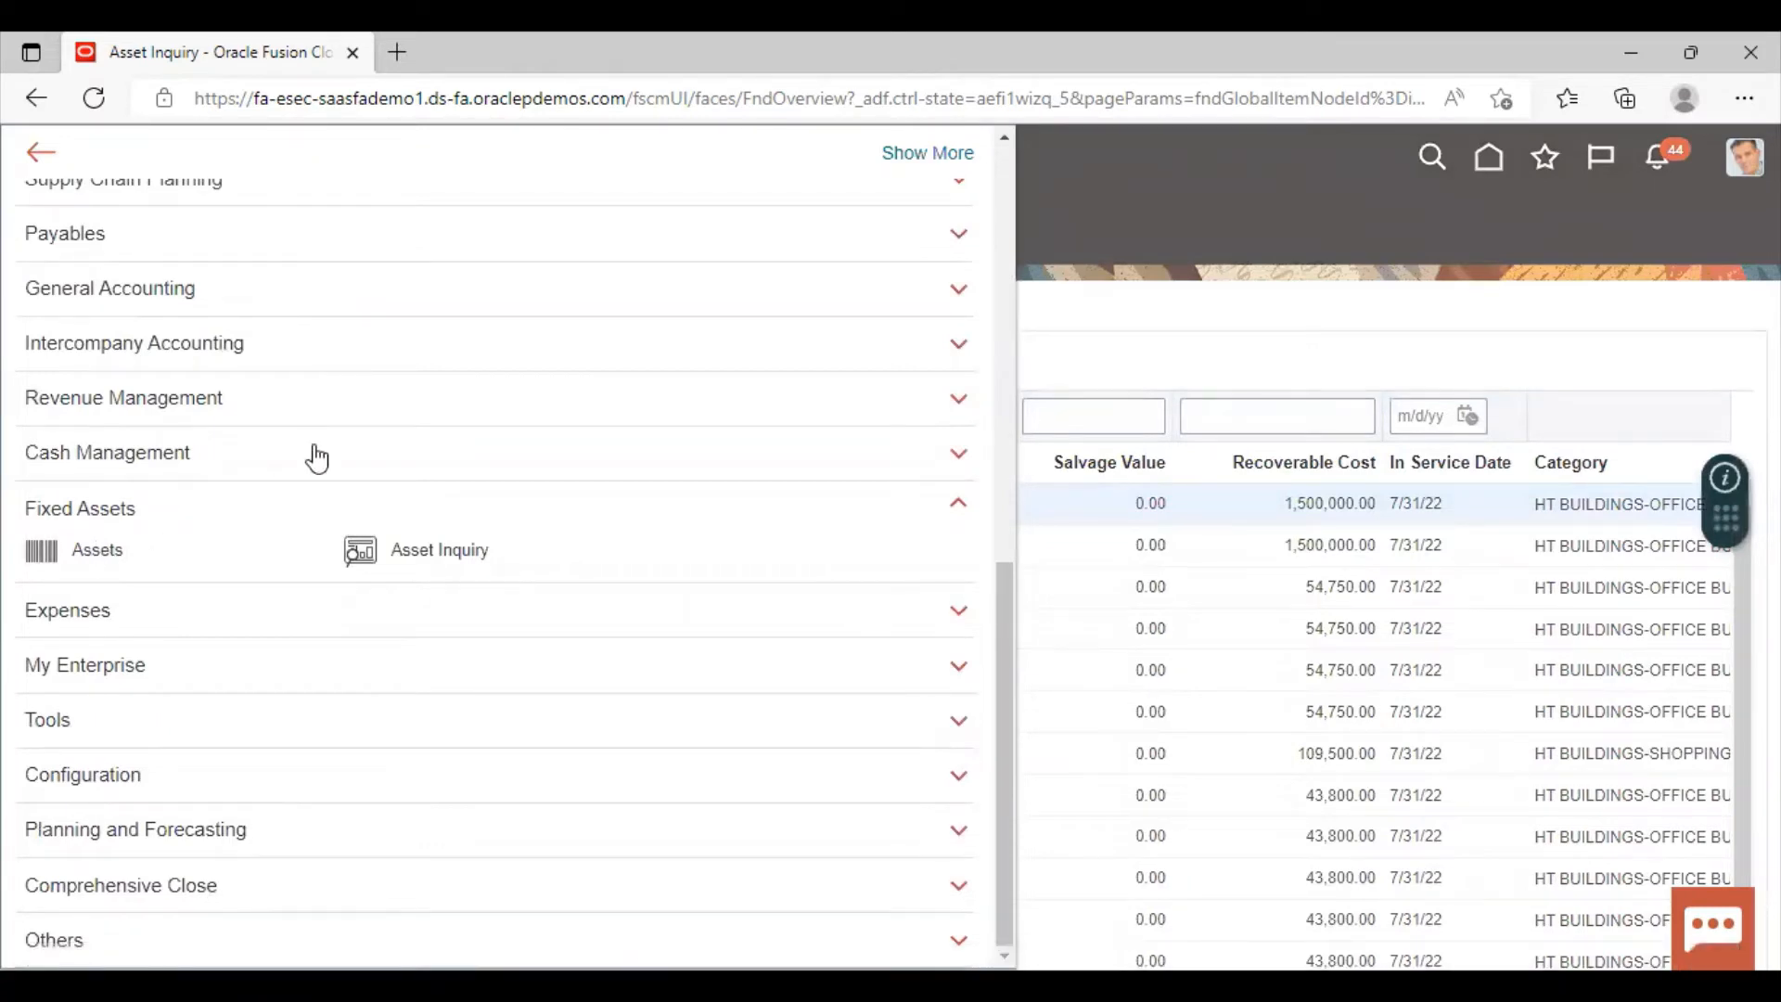
left_click(102, 556)
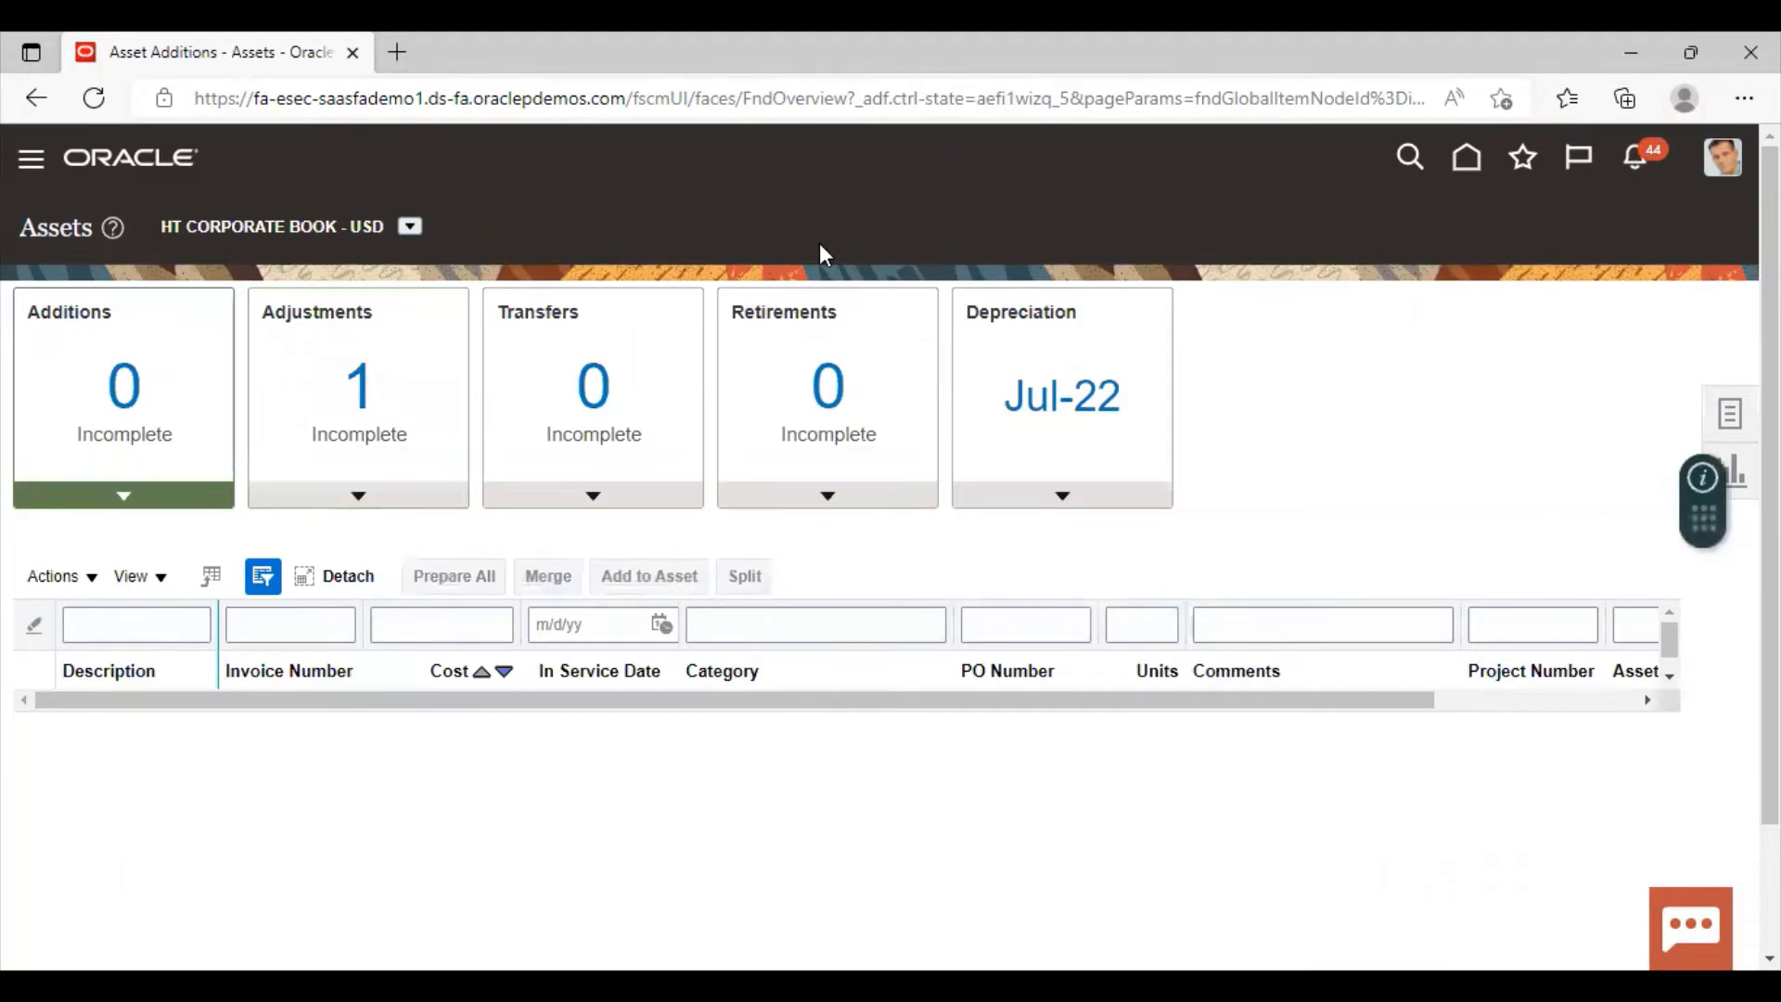
Calculate depreciation for HT CORPORATE BOOK in the Jul-22 period.
left_click(1047, 366)
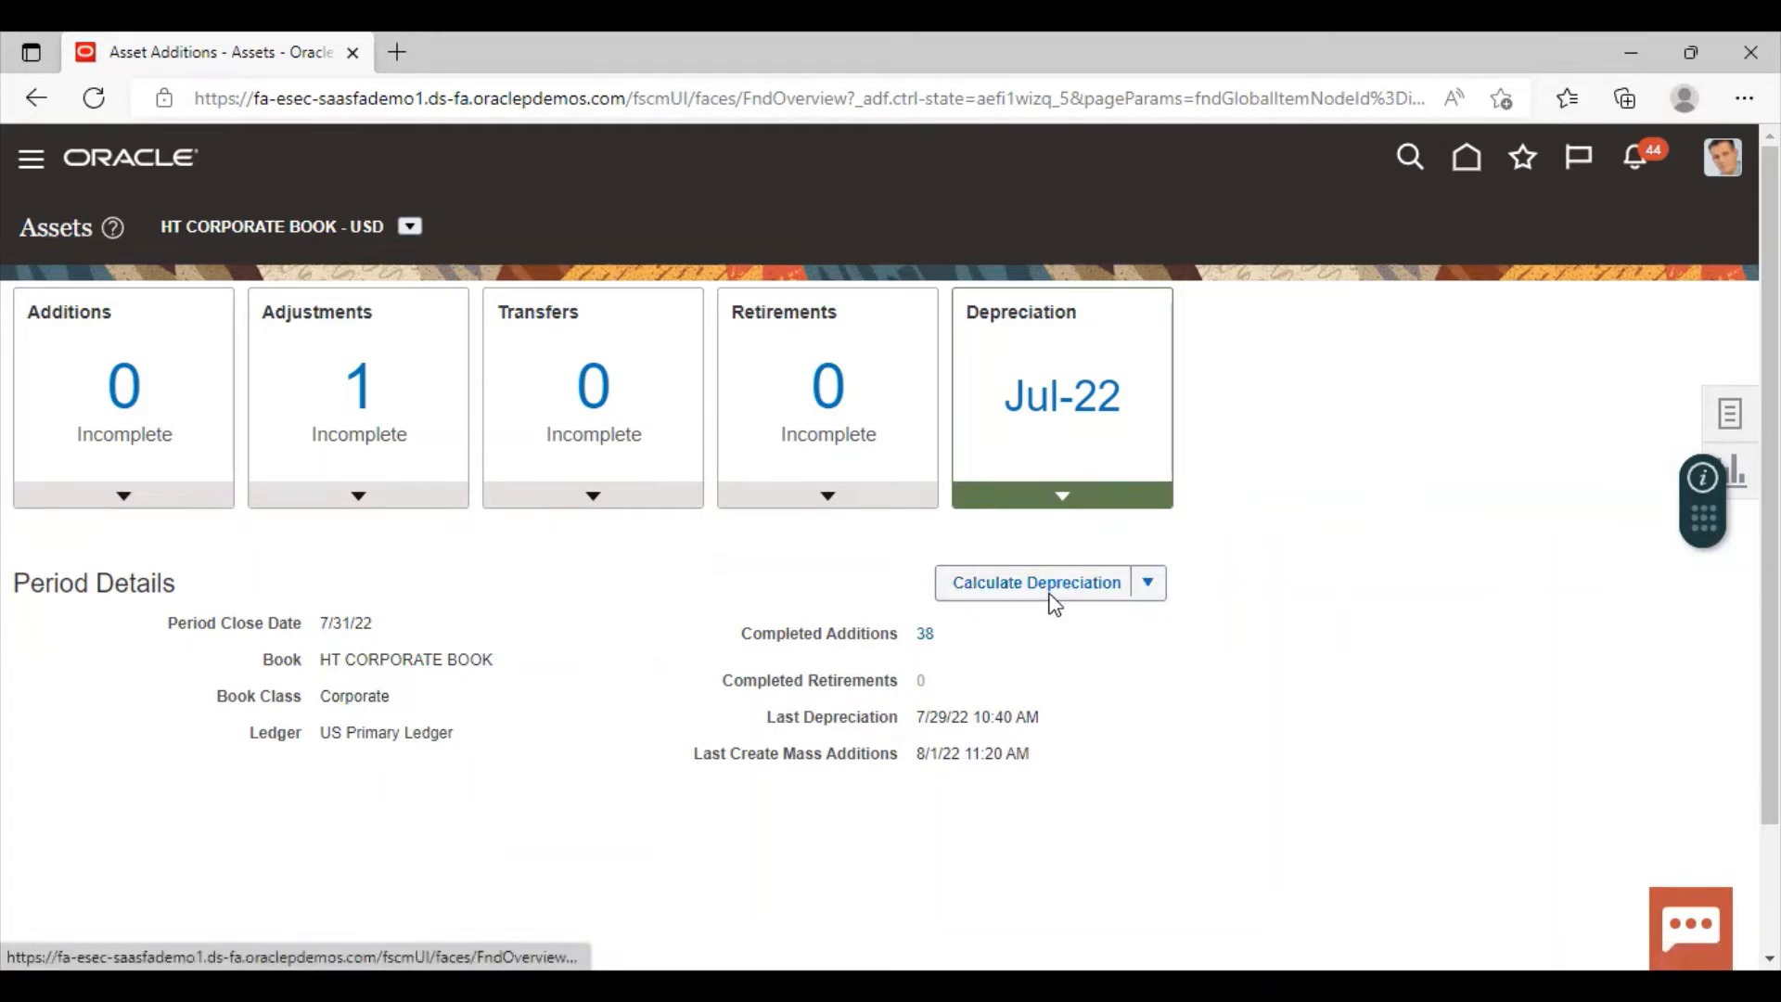
left_click(1149, 576)
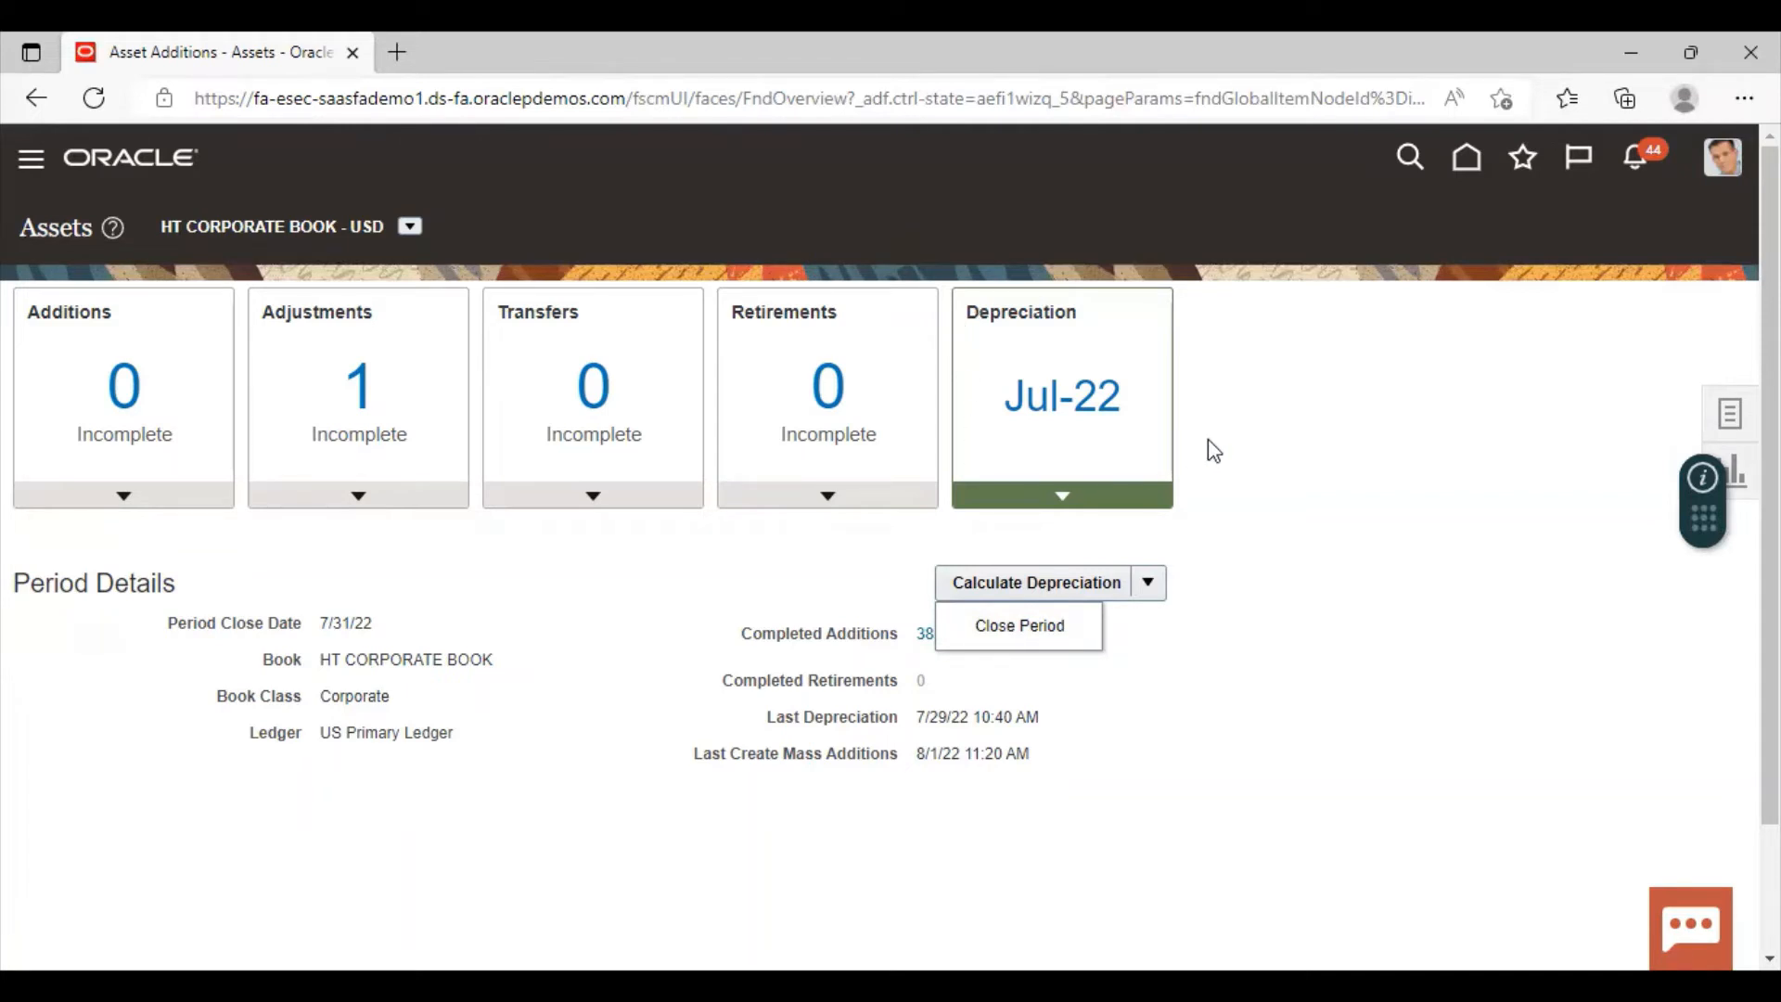
left_click(1321, 478)
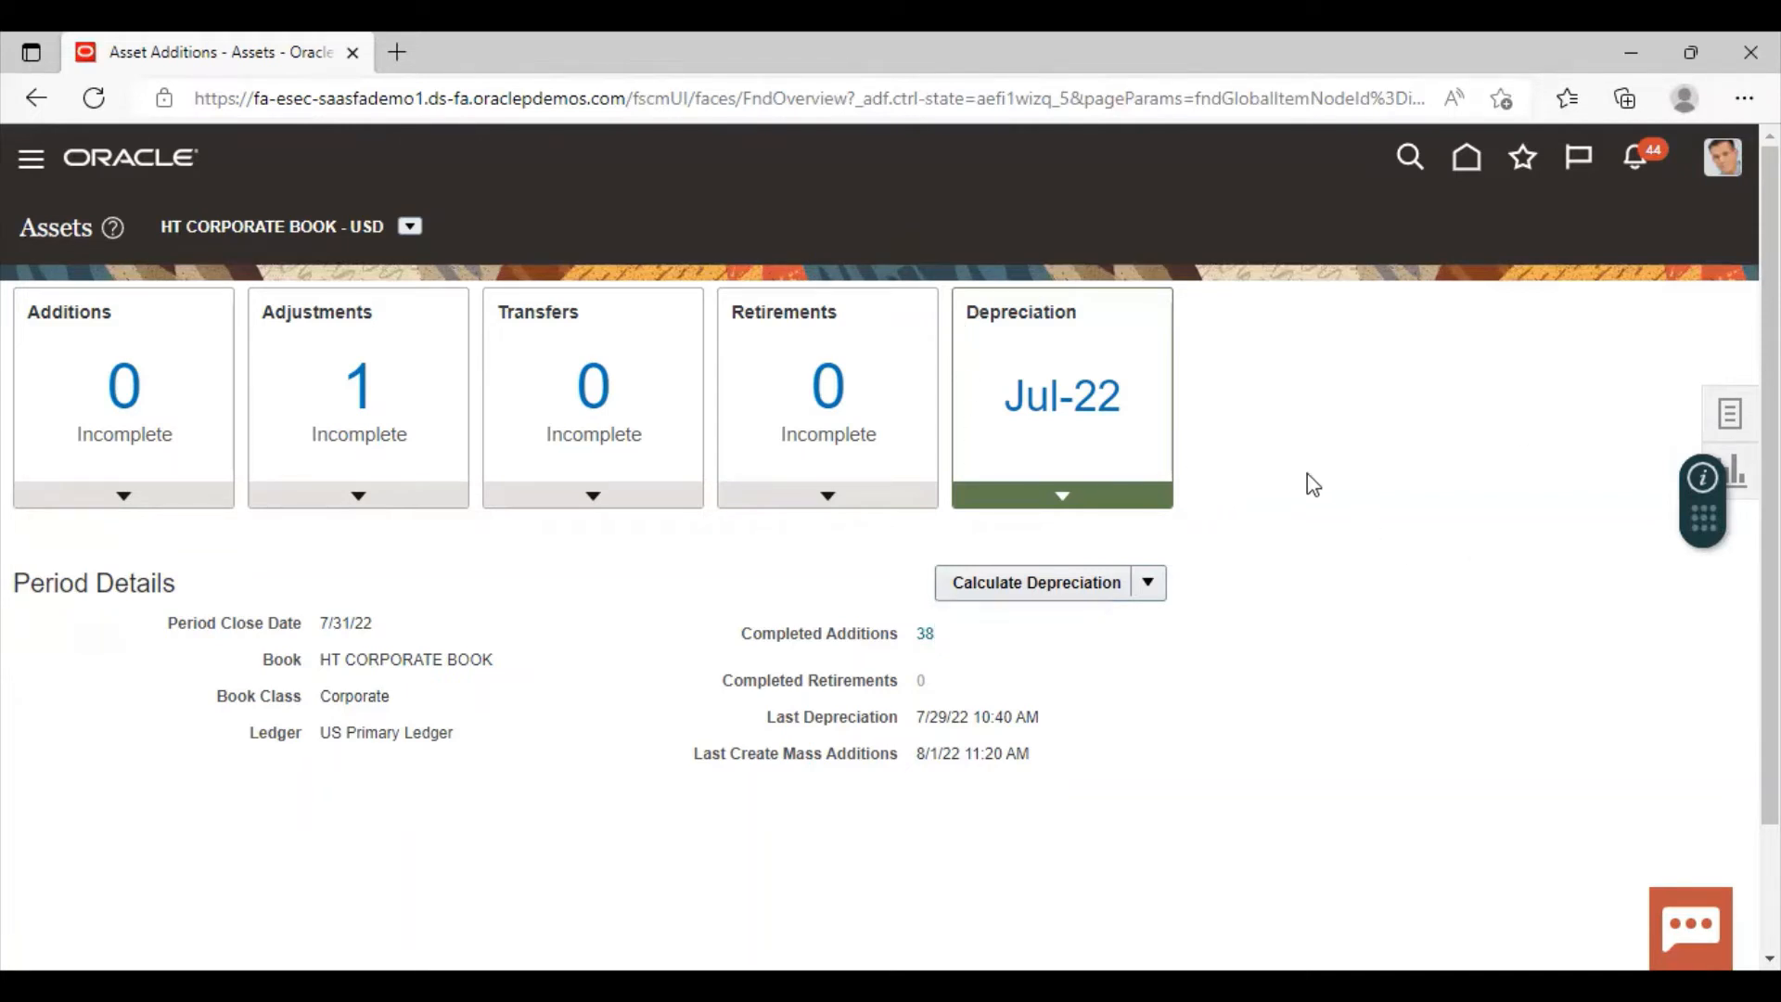
left_click(1011, 584)
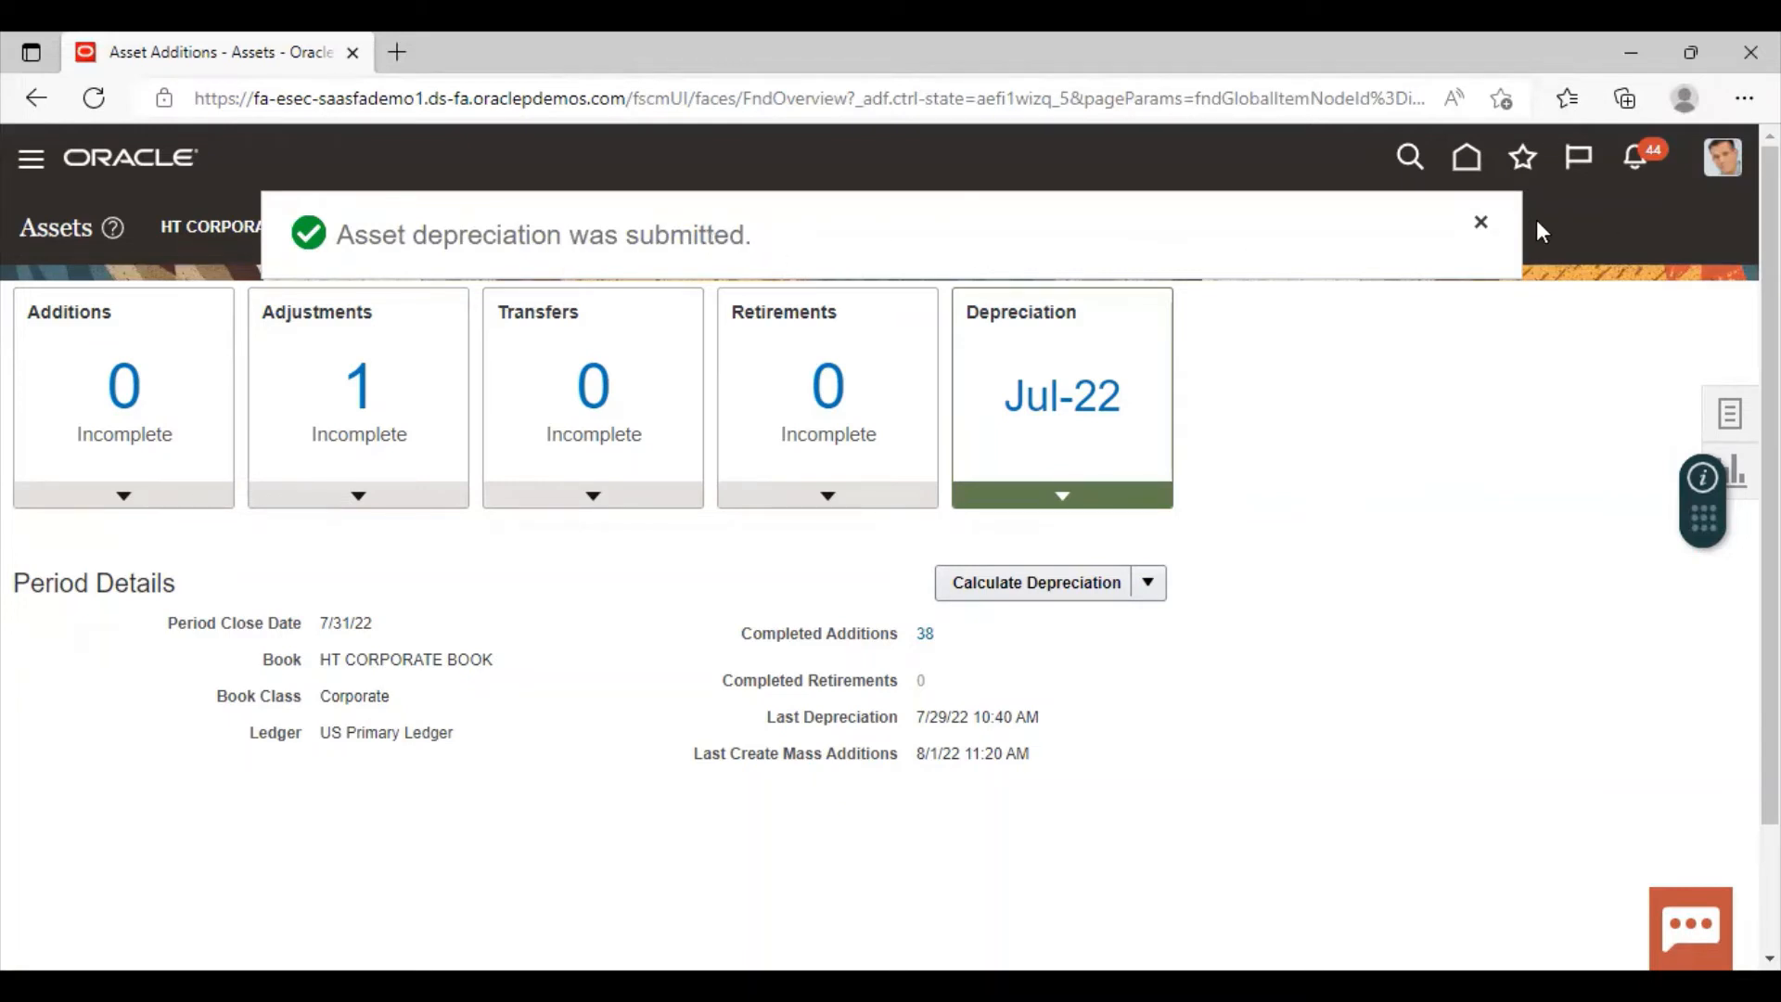
Review the Jul-22 depreciation of CIP asset 112605 in Asset Inquiry and close the asset's details.
left_click(30, 156)
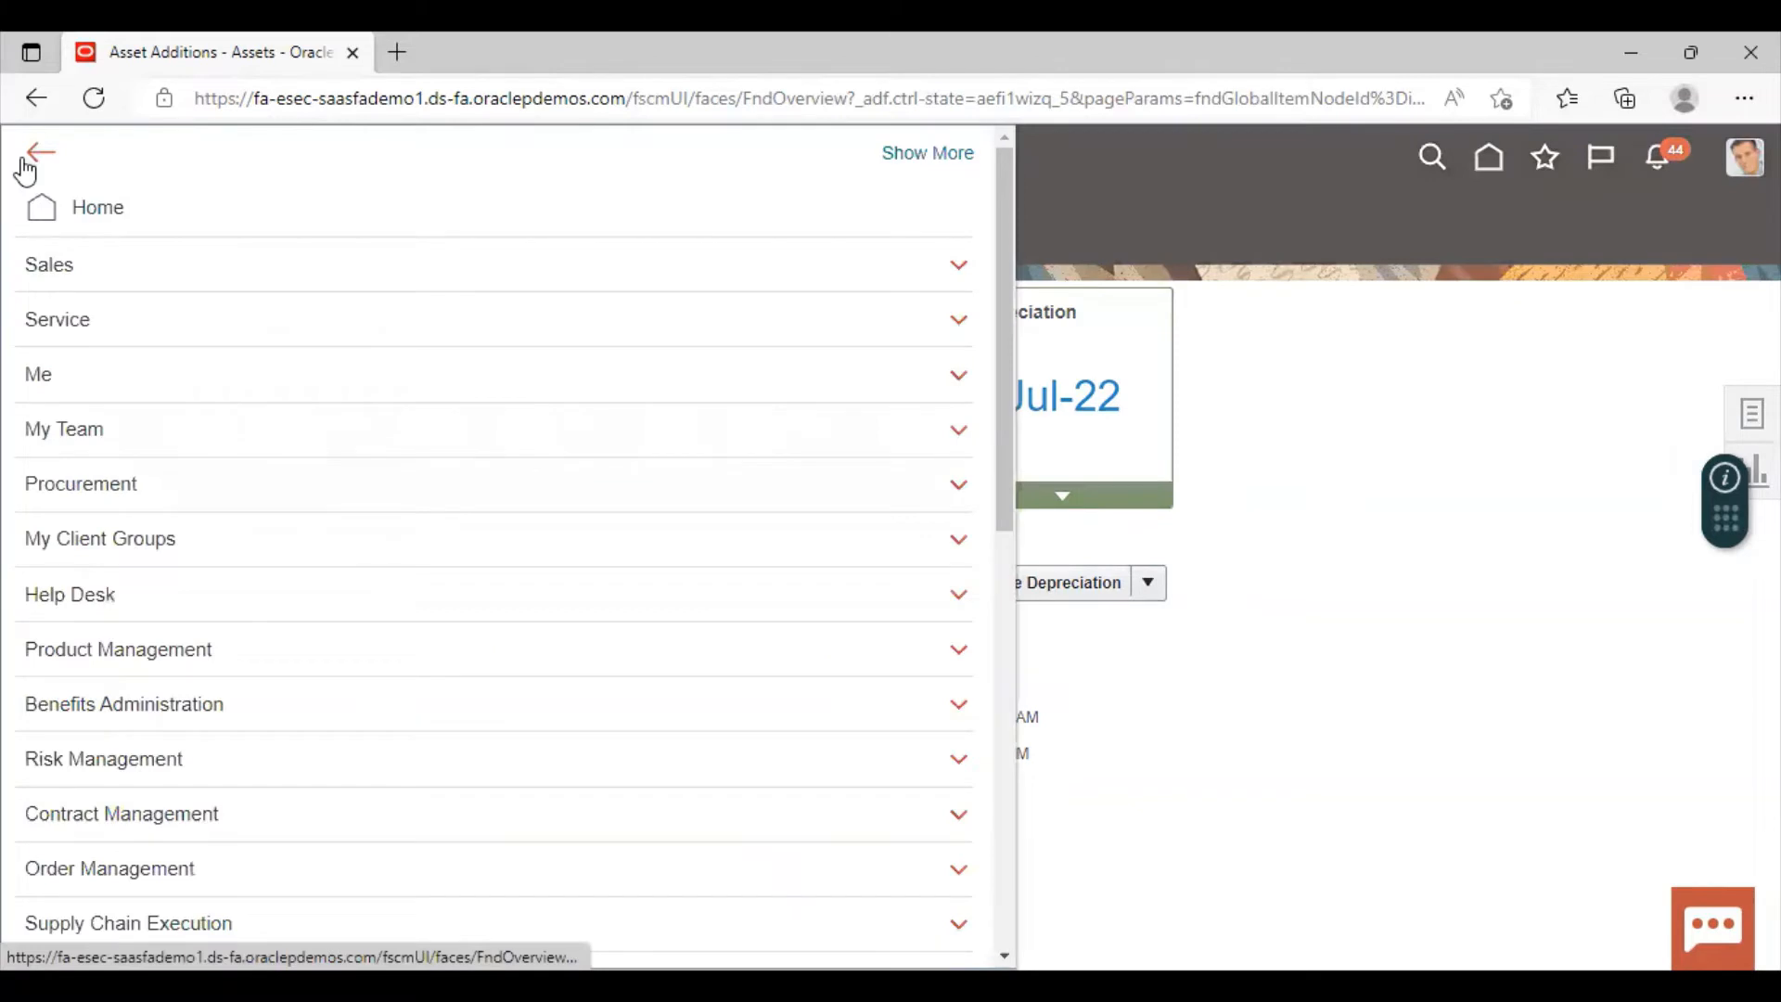
scroll(450, 565, "down", 8)
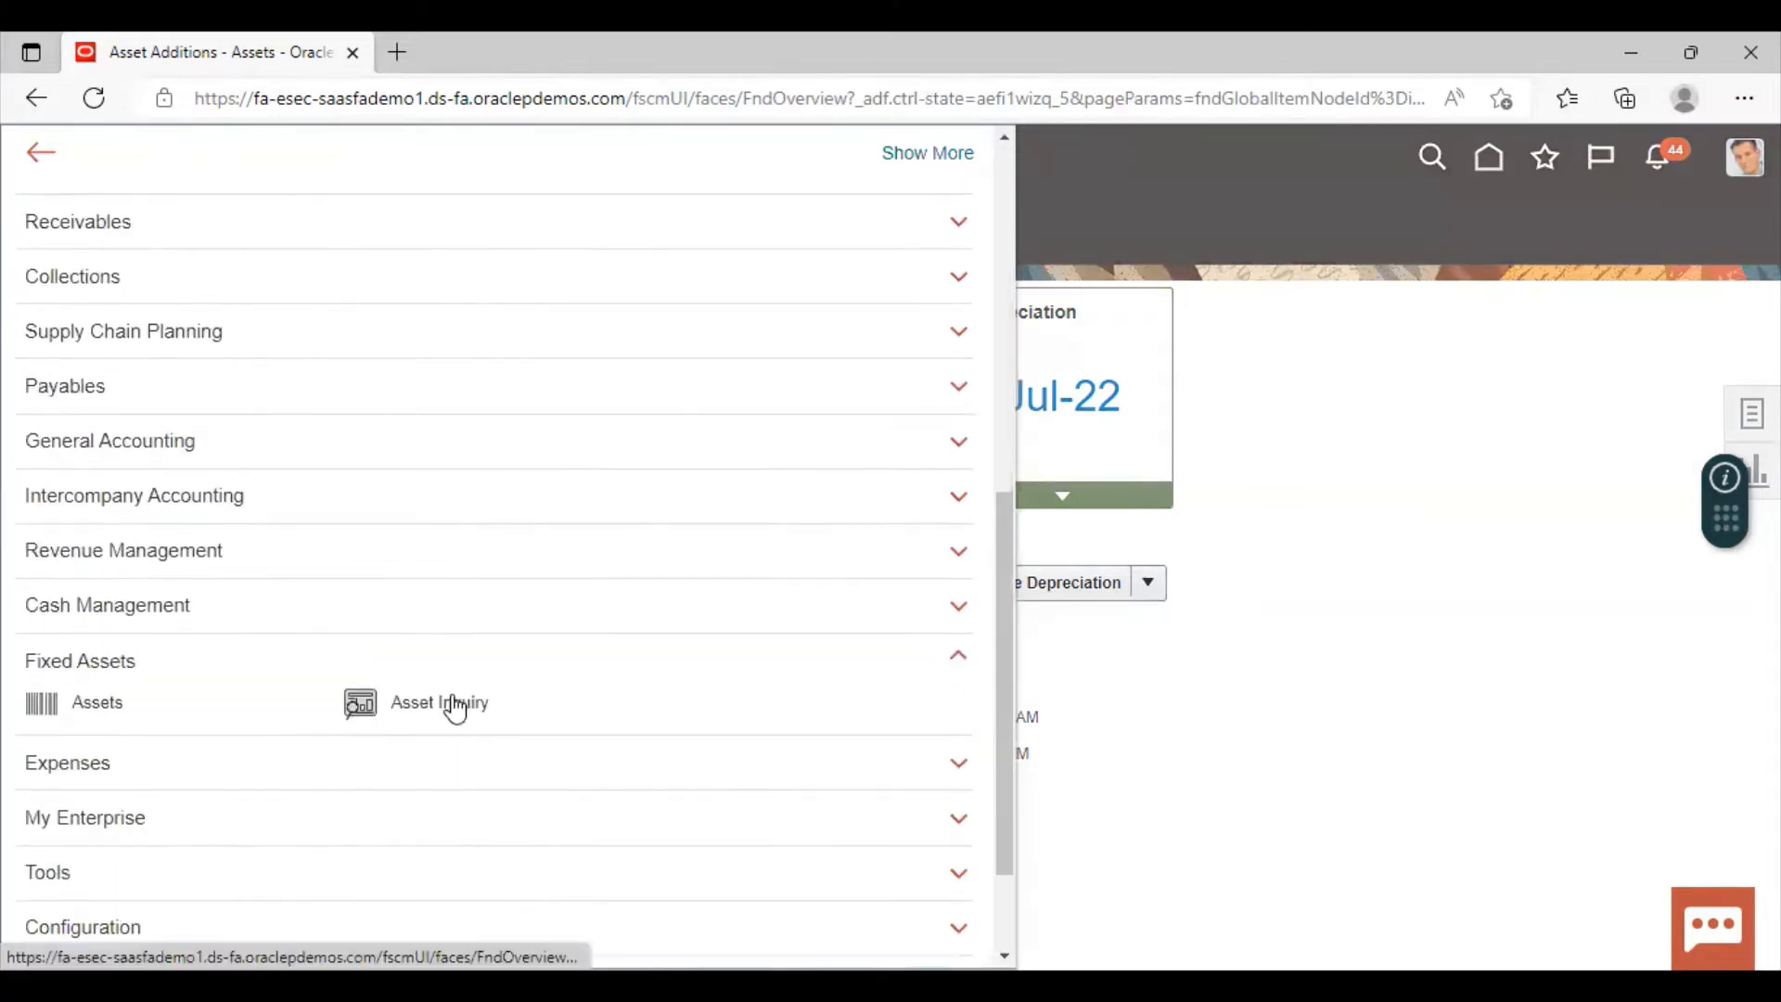
left_click(458, 706)
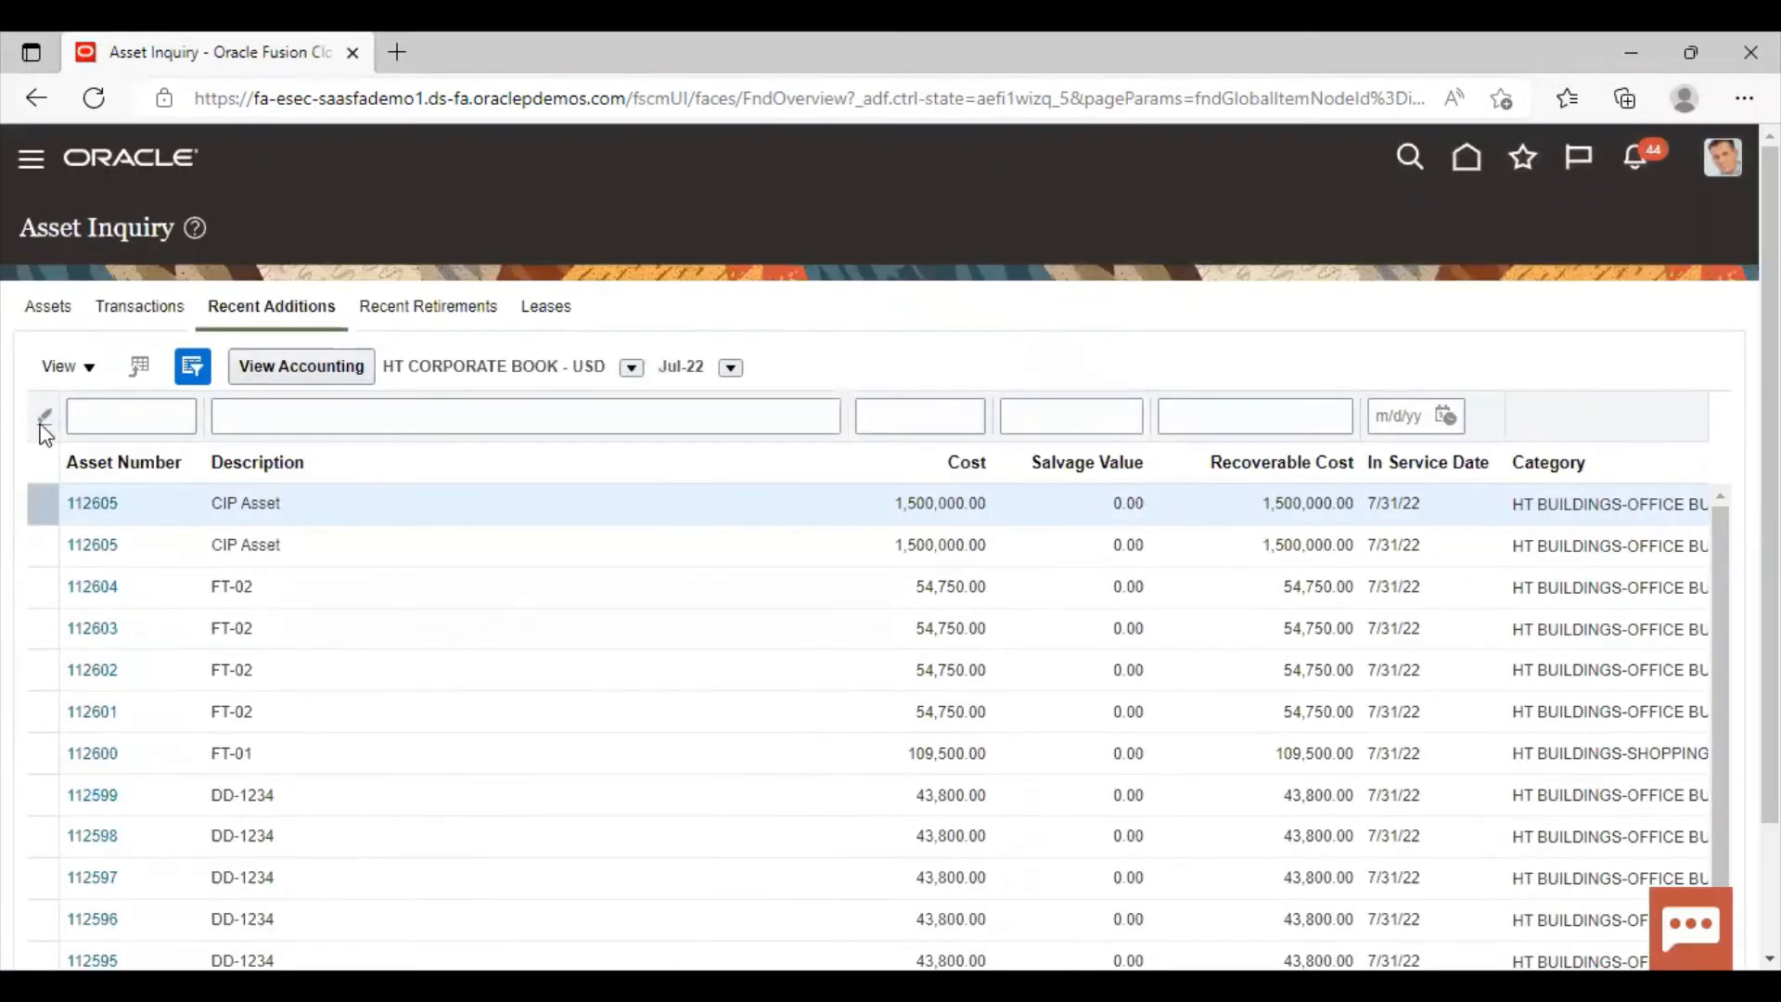
left_click(75, 506)
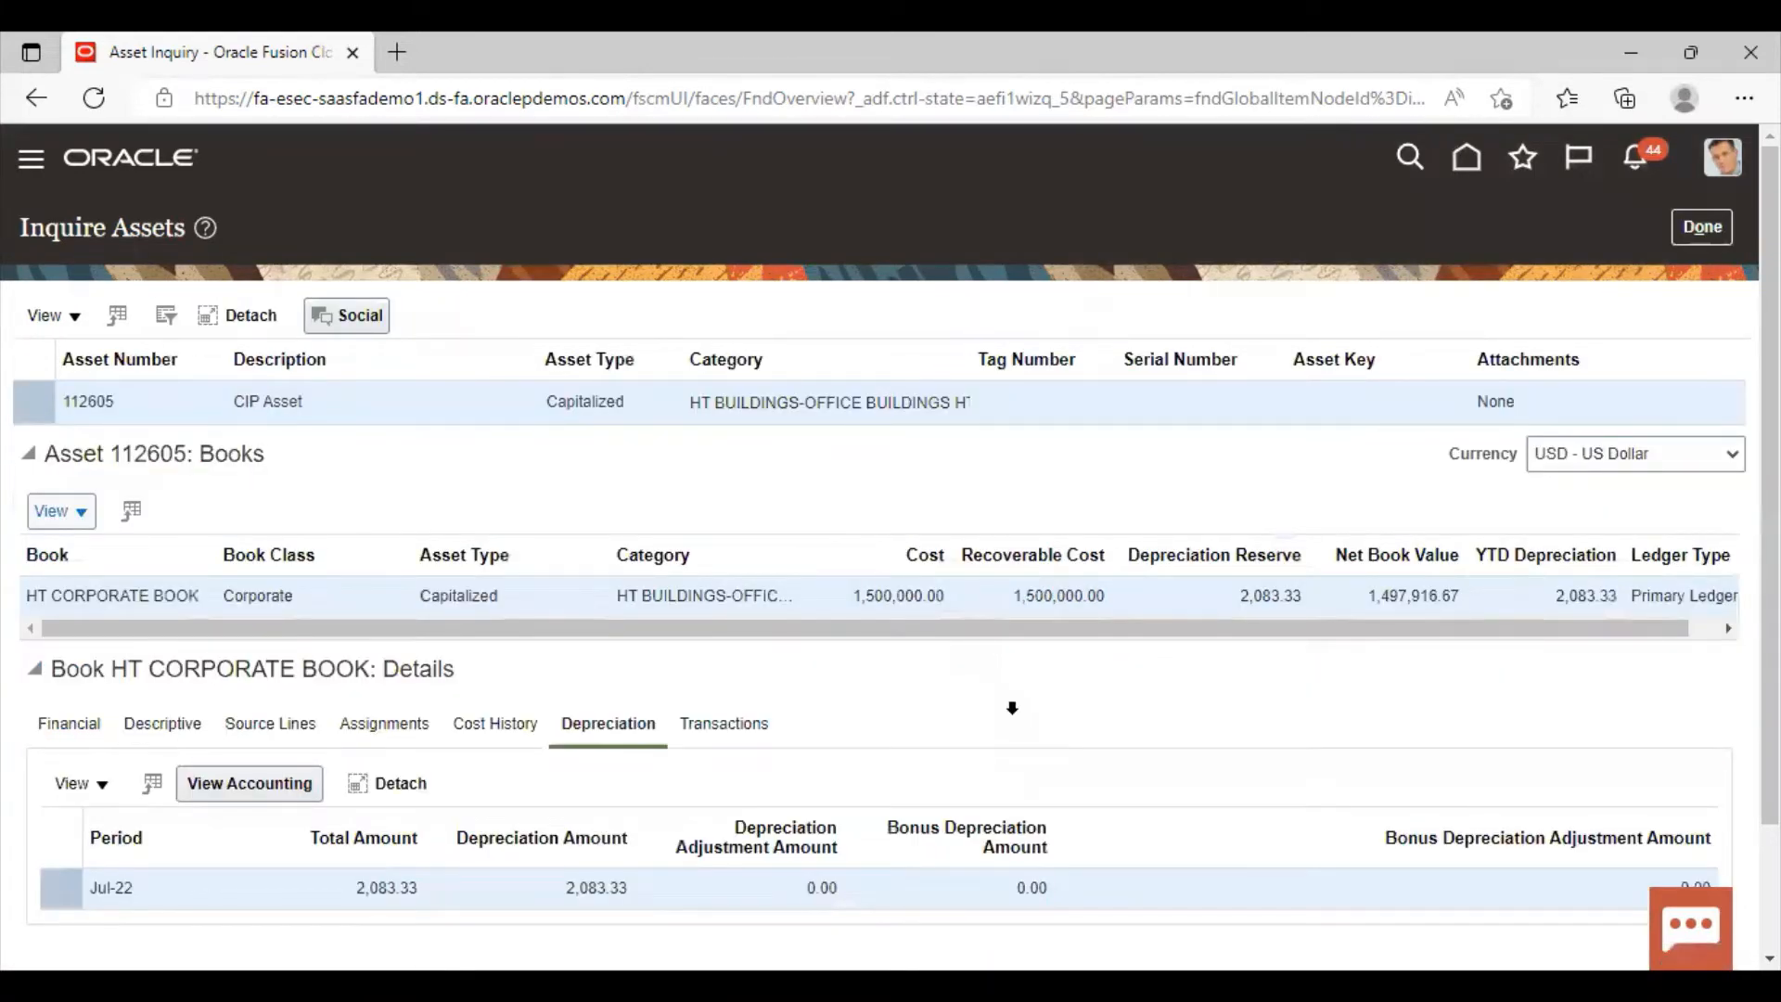
scroll(176, 630, "down", 2)
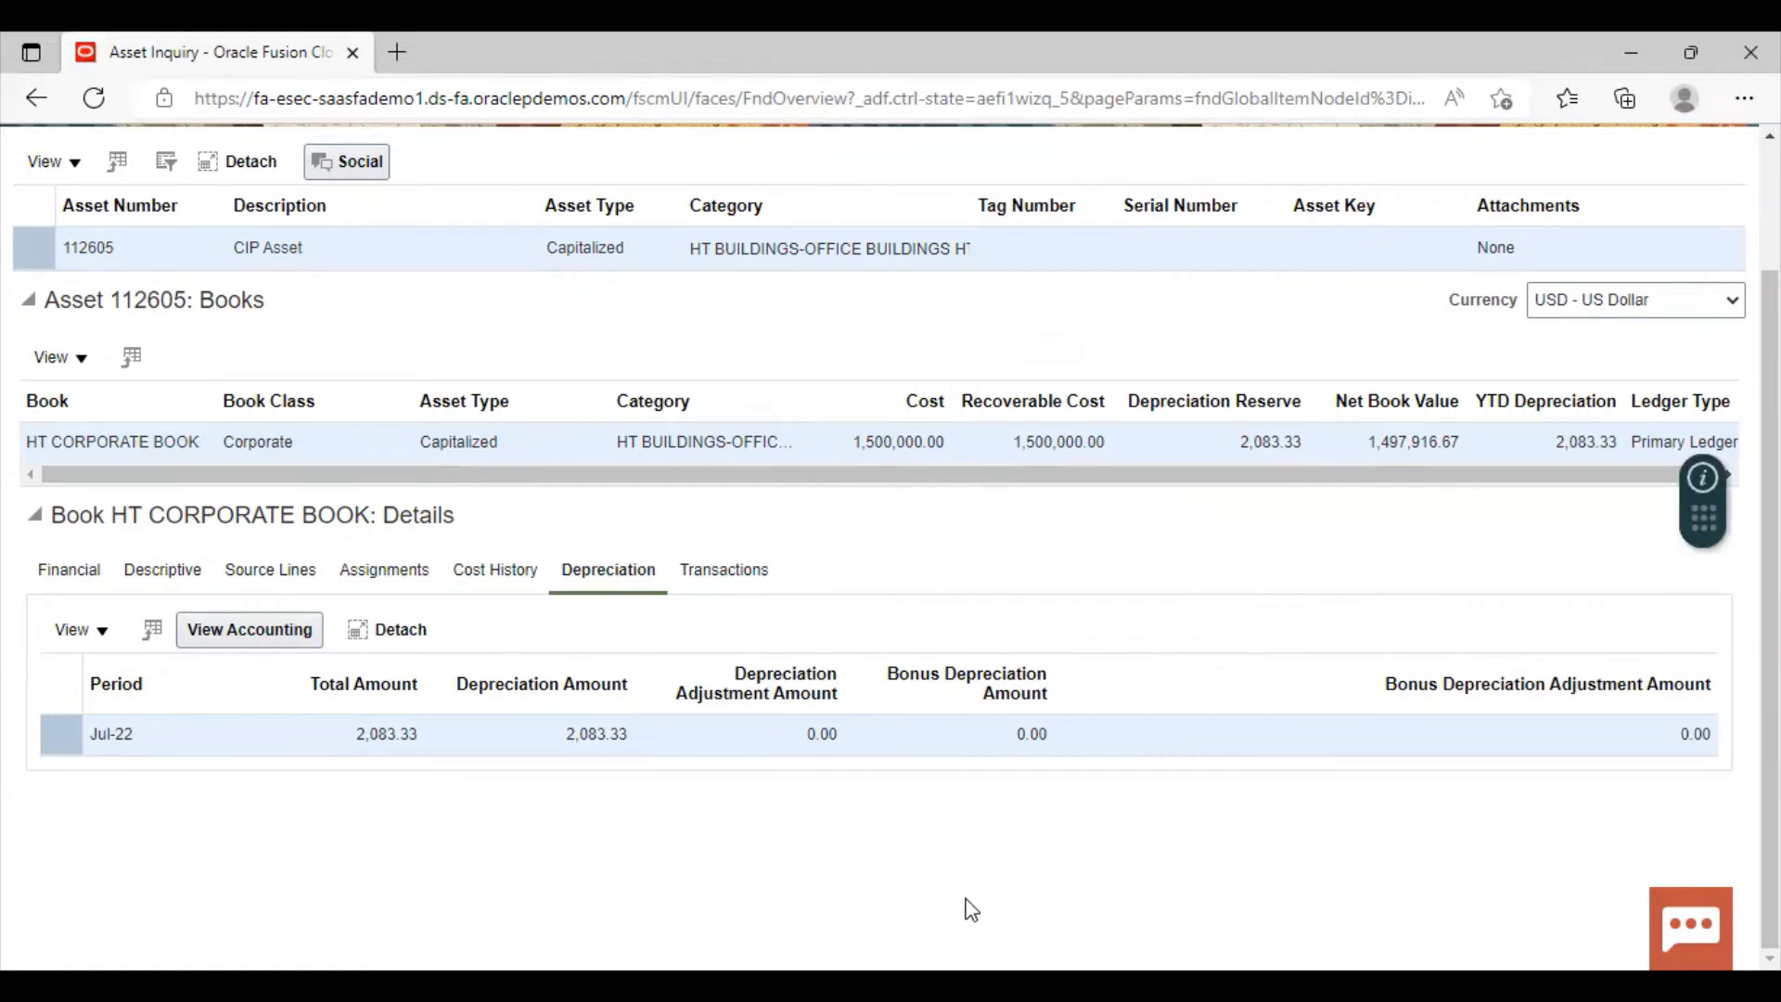
scroll(1330, 592, "up", 2)
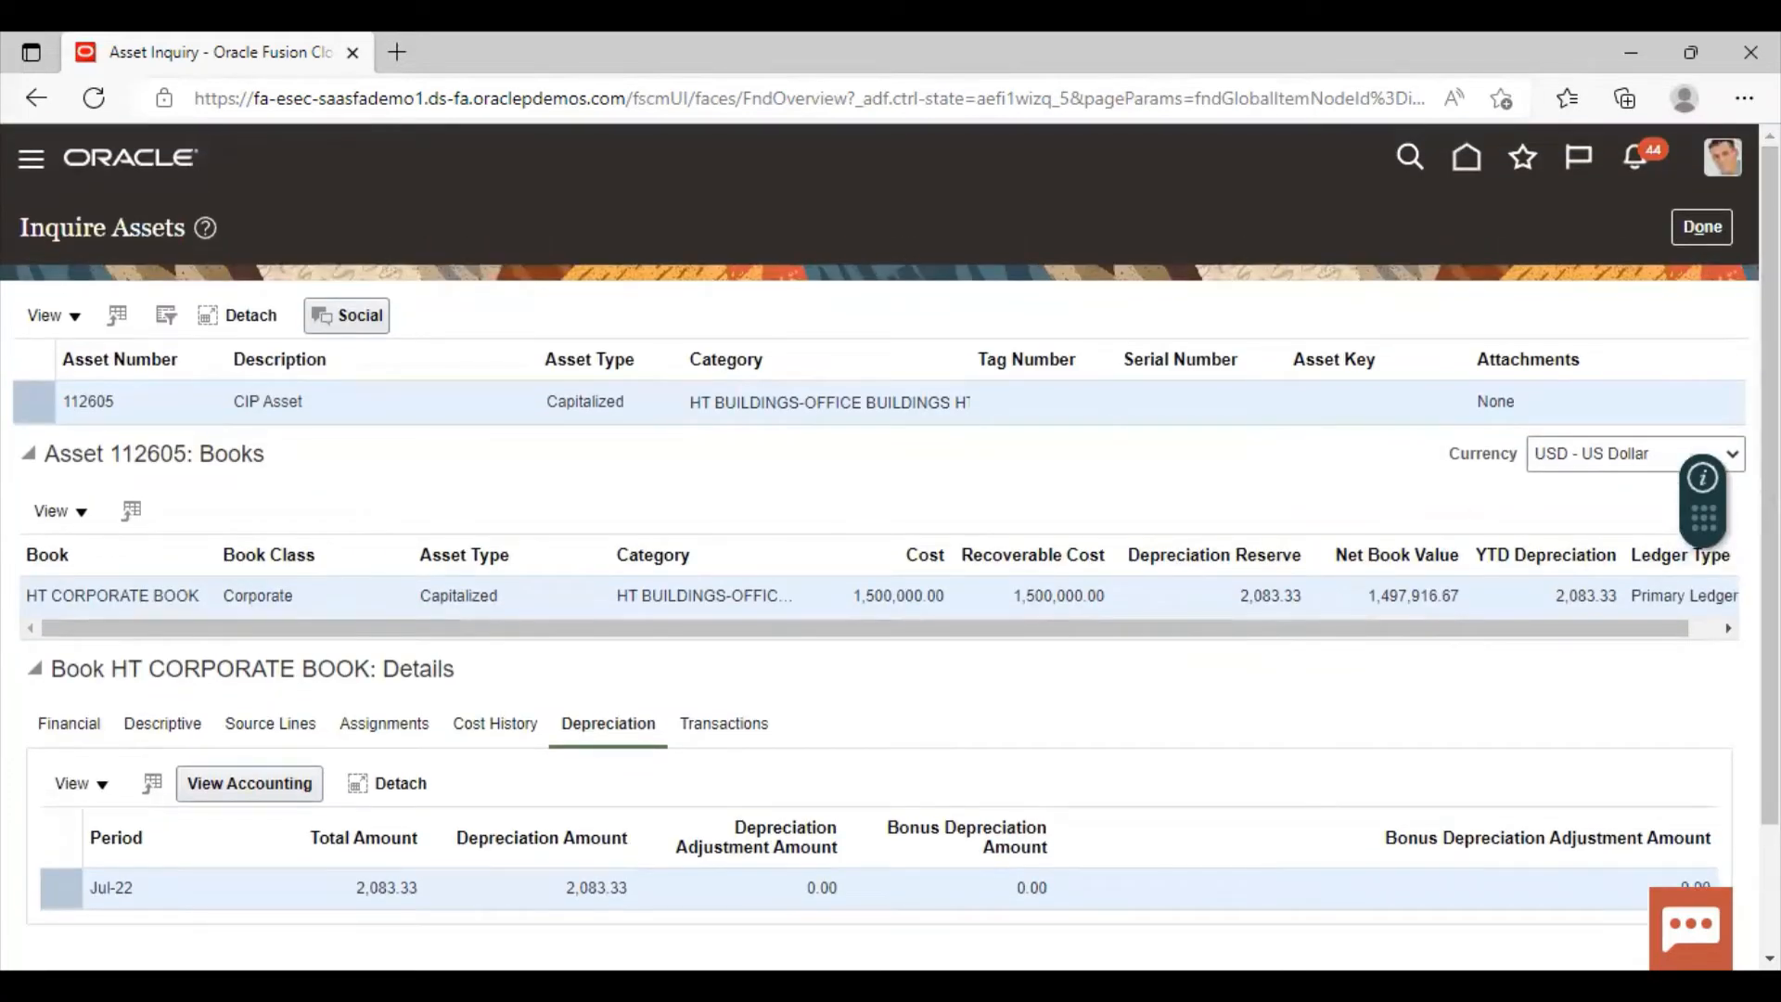
left_click(1701, 229)
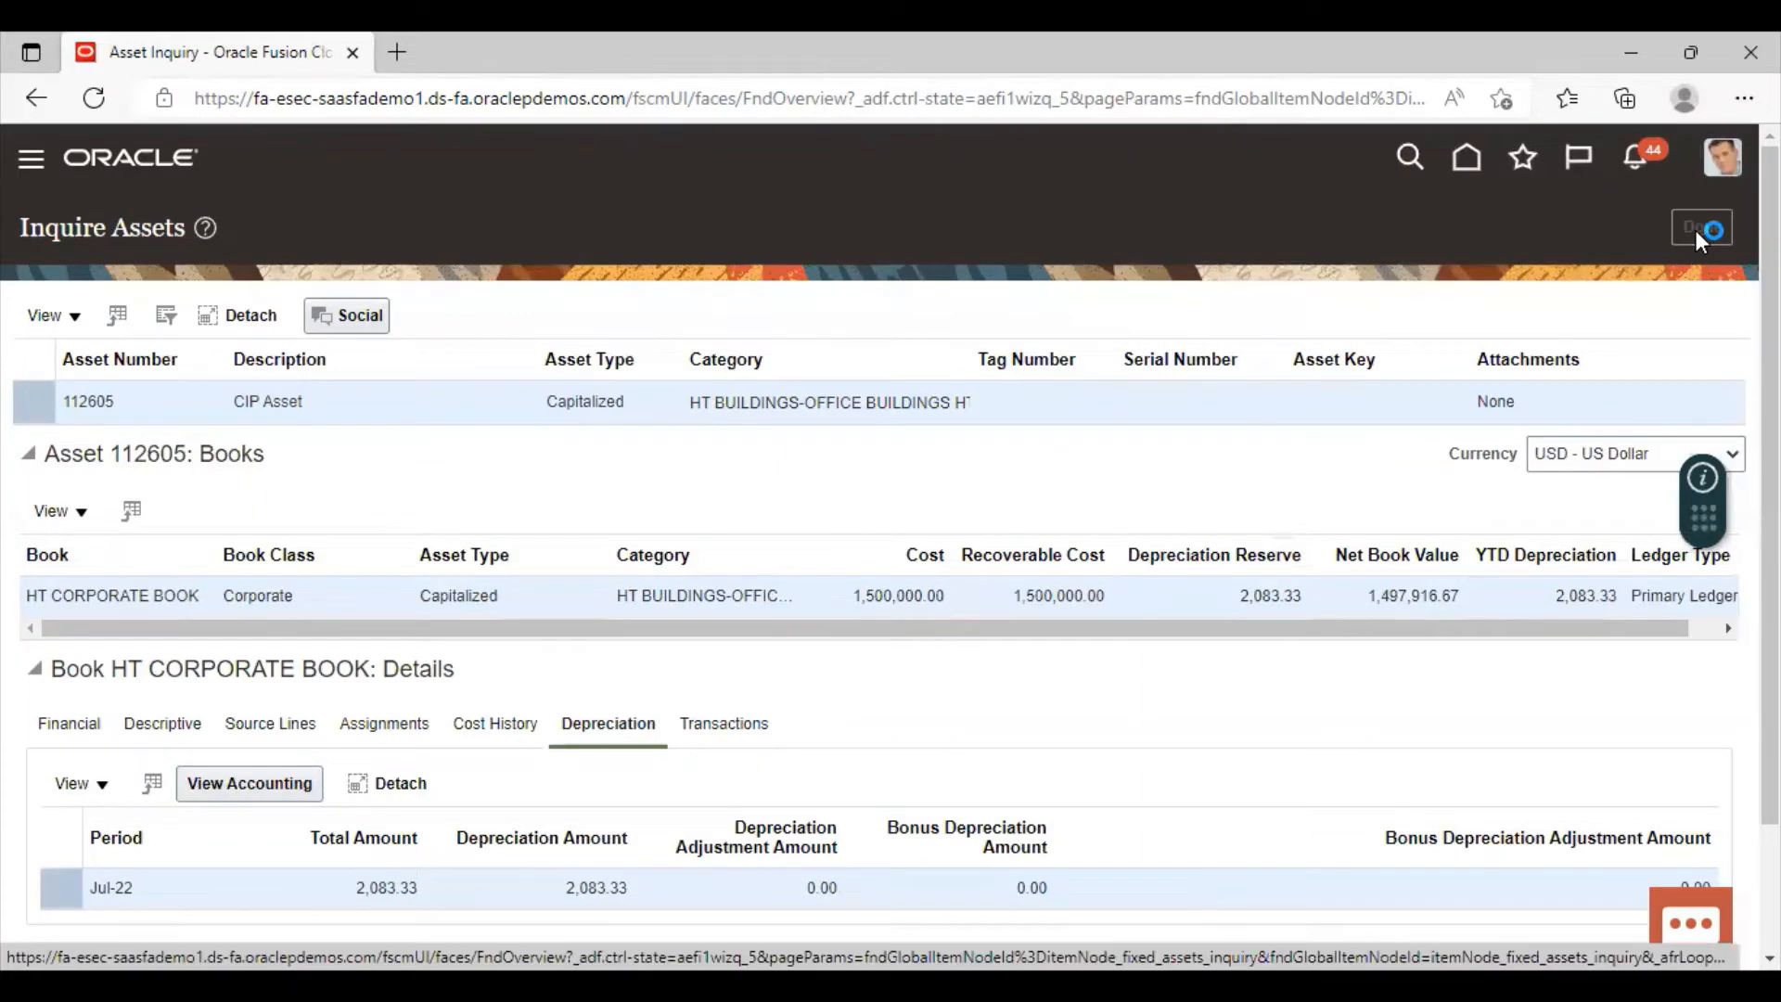
Return to the Assets work area and start the Adjust Assets task.
left_click(28, 159)
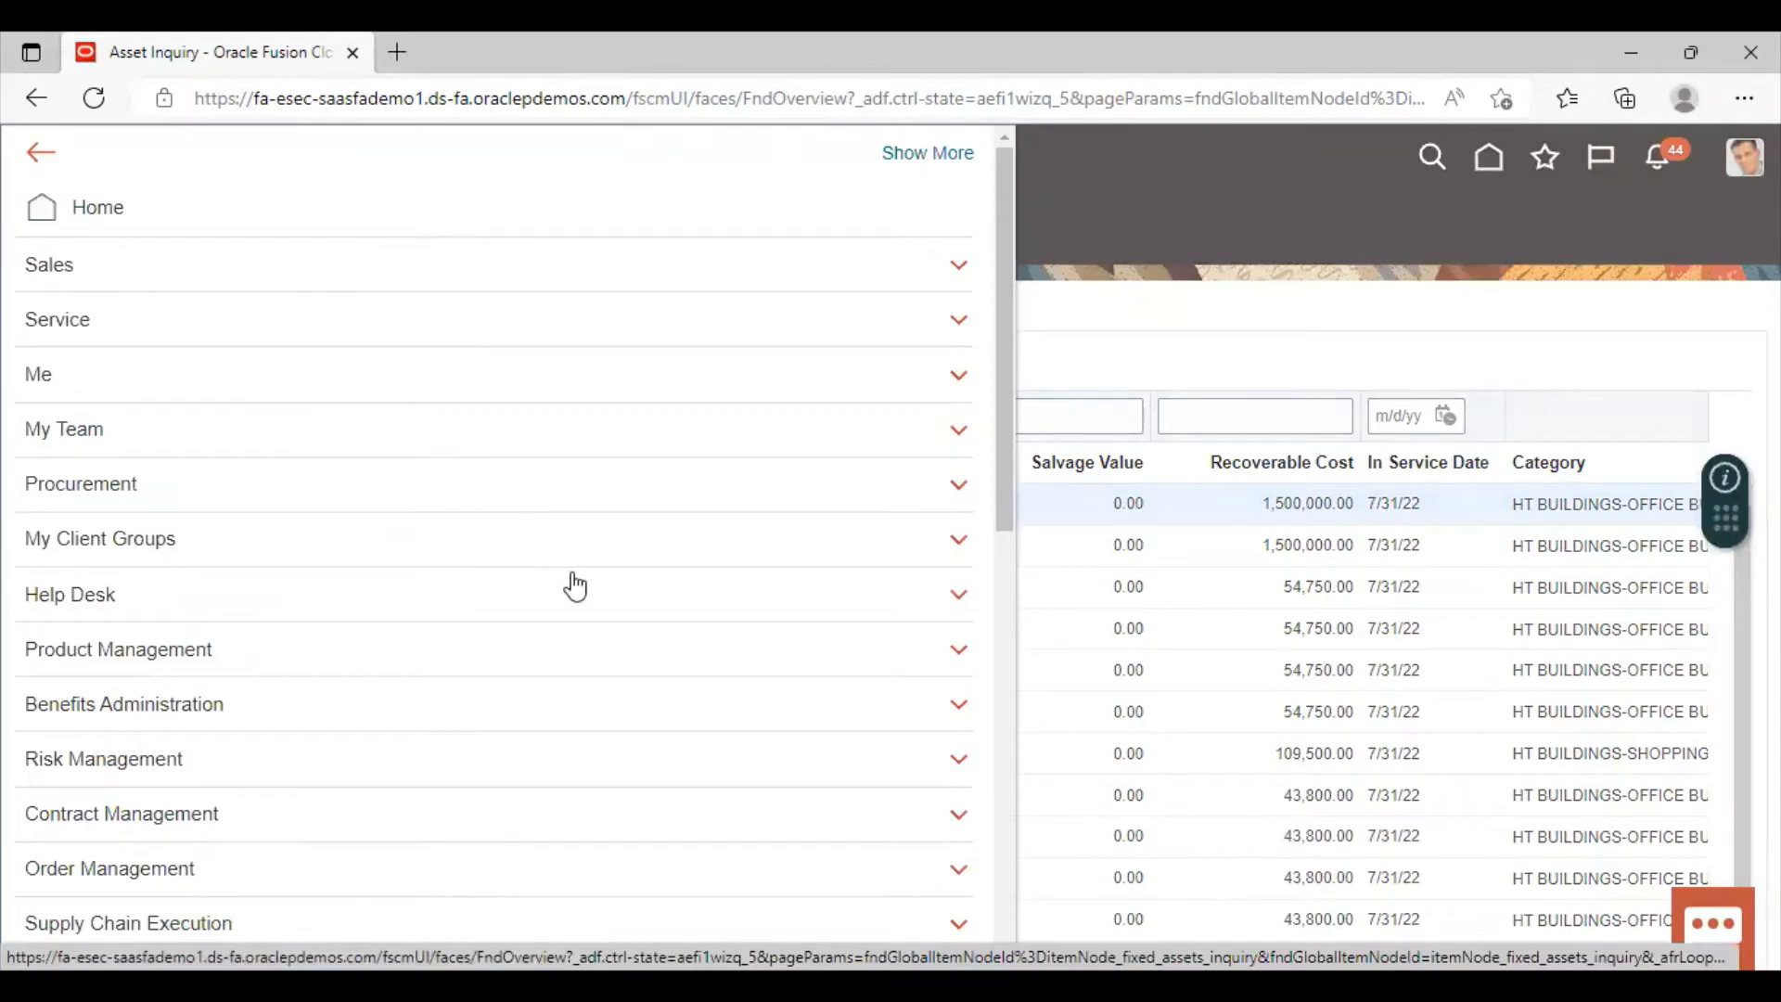
scroll(532, 573, "down", 8)
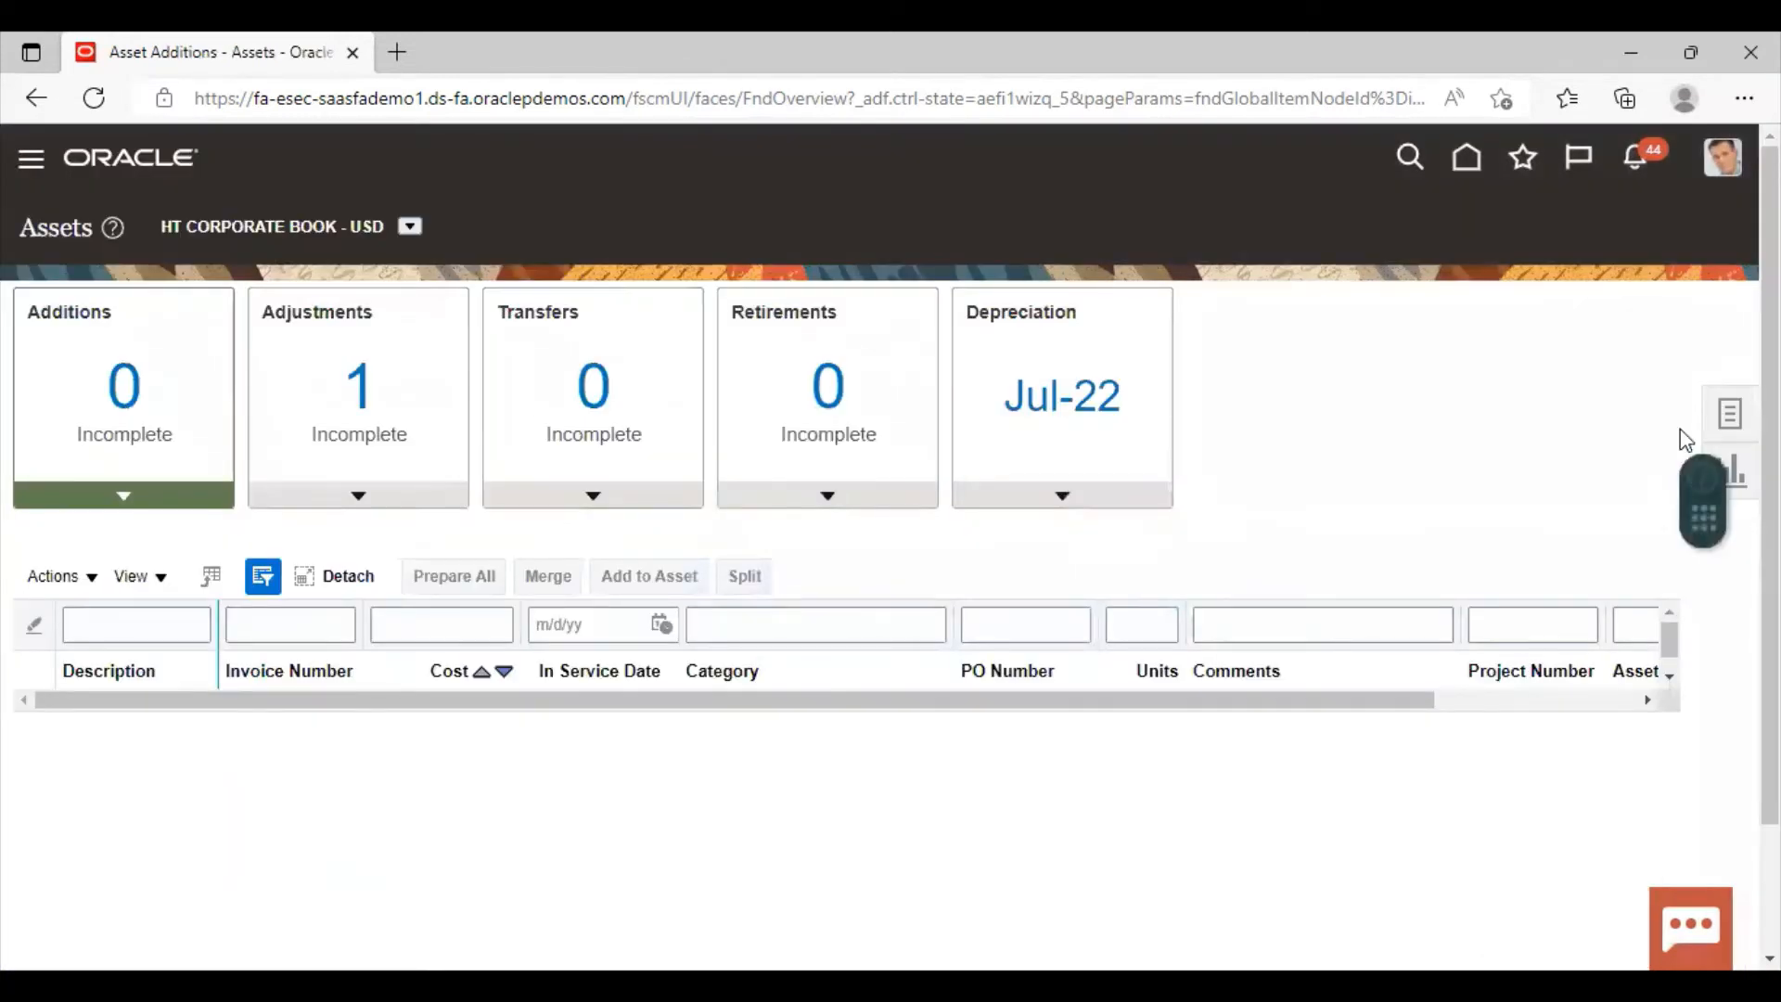
left_click(1732, 414)
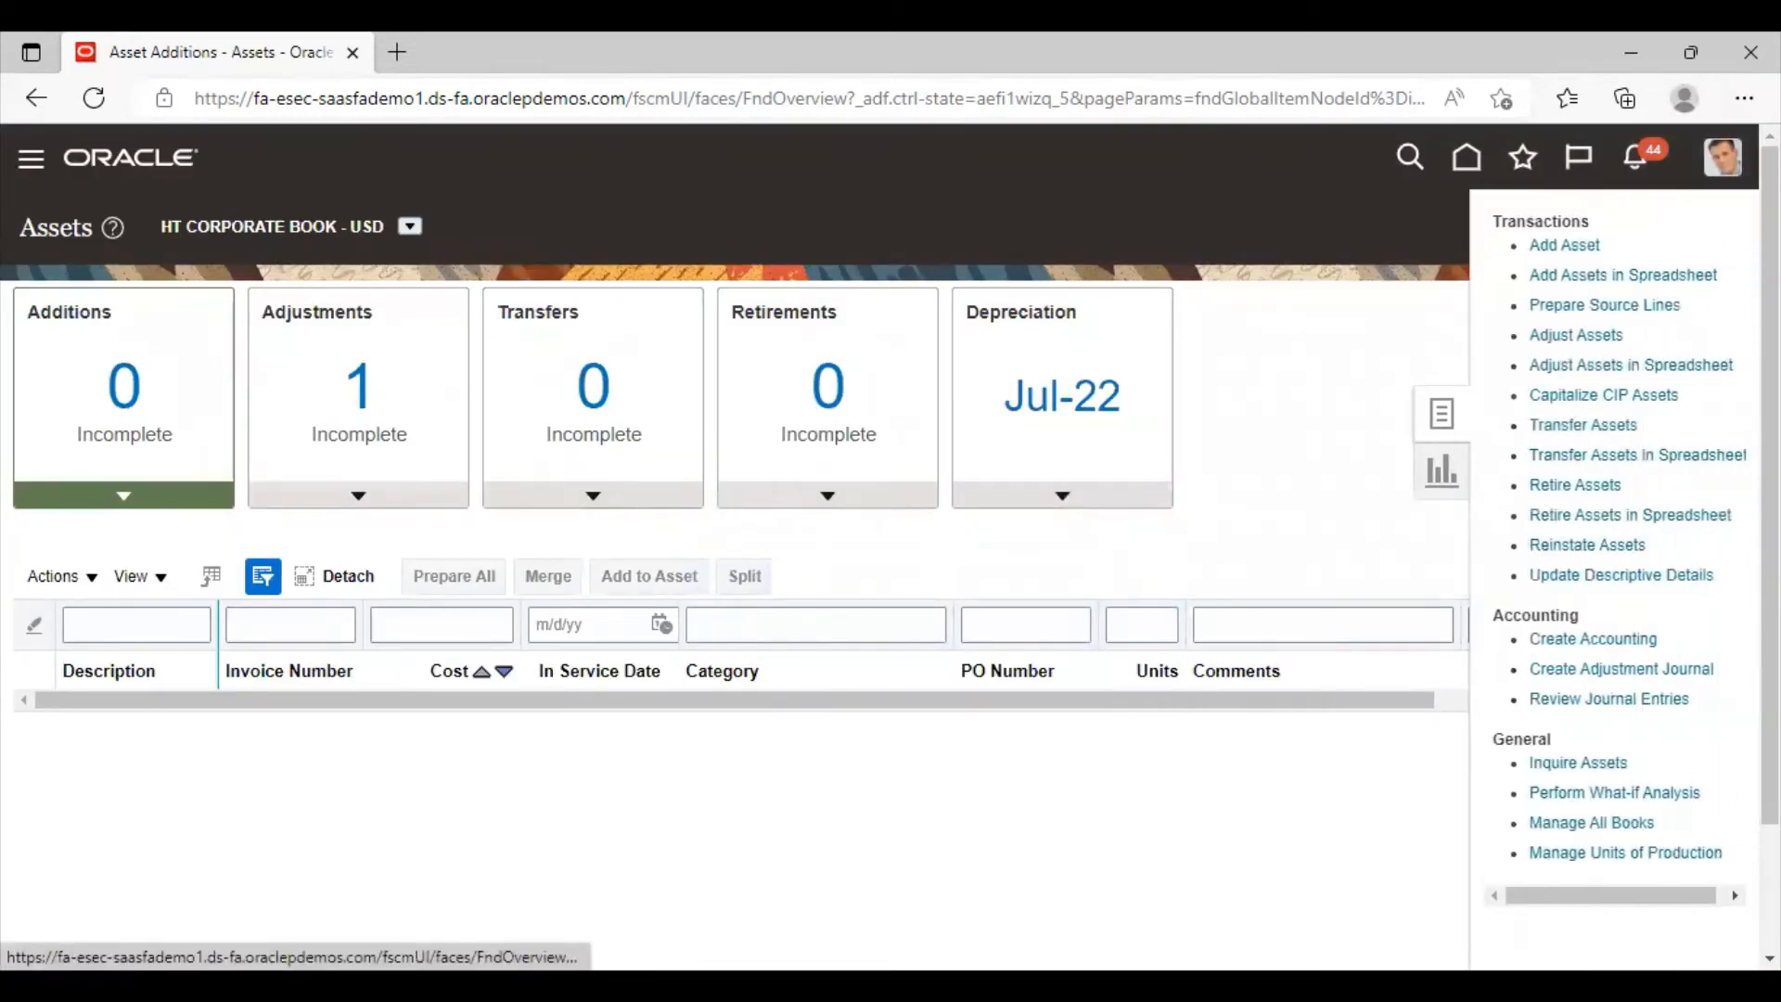
left_click(1541, 335)
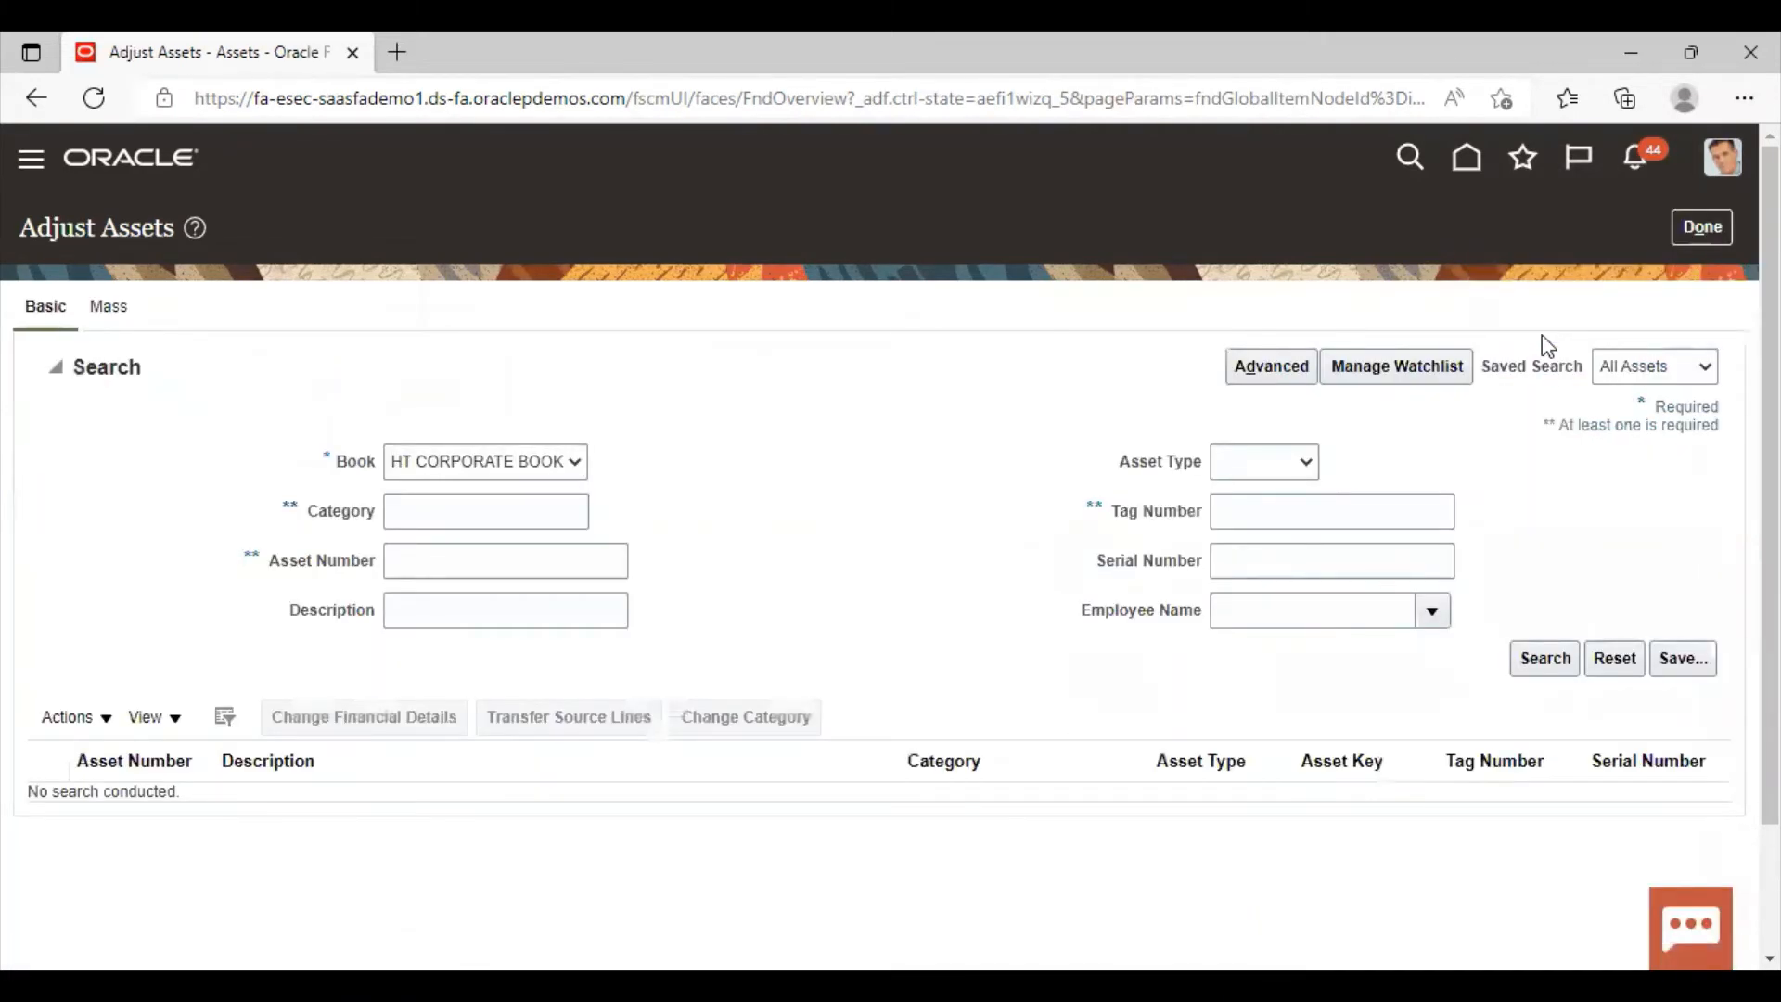
Search HT CORPORATE BOOK for assets with category HT and look through the matching assets.
left_click(464, 513)
type("HT")
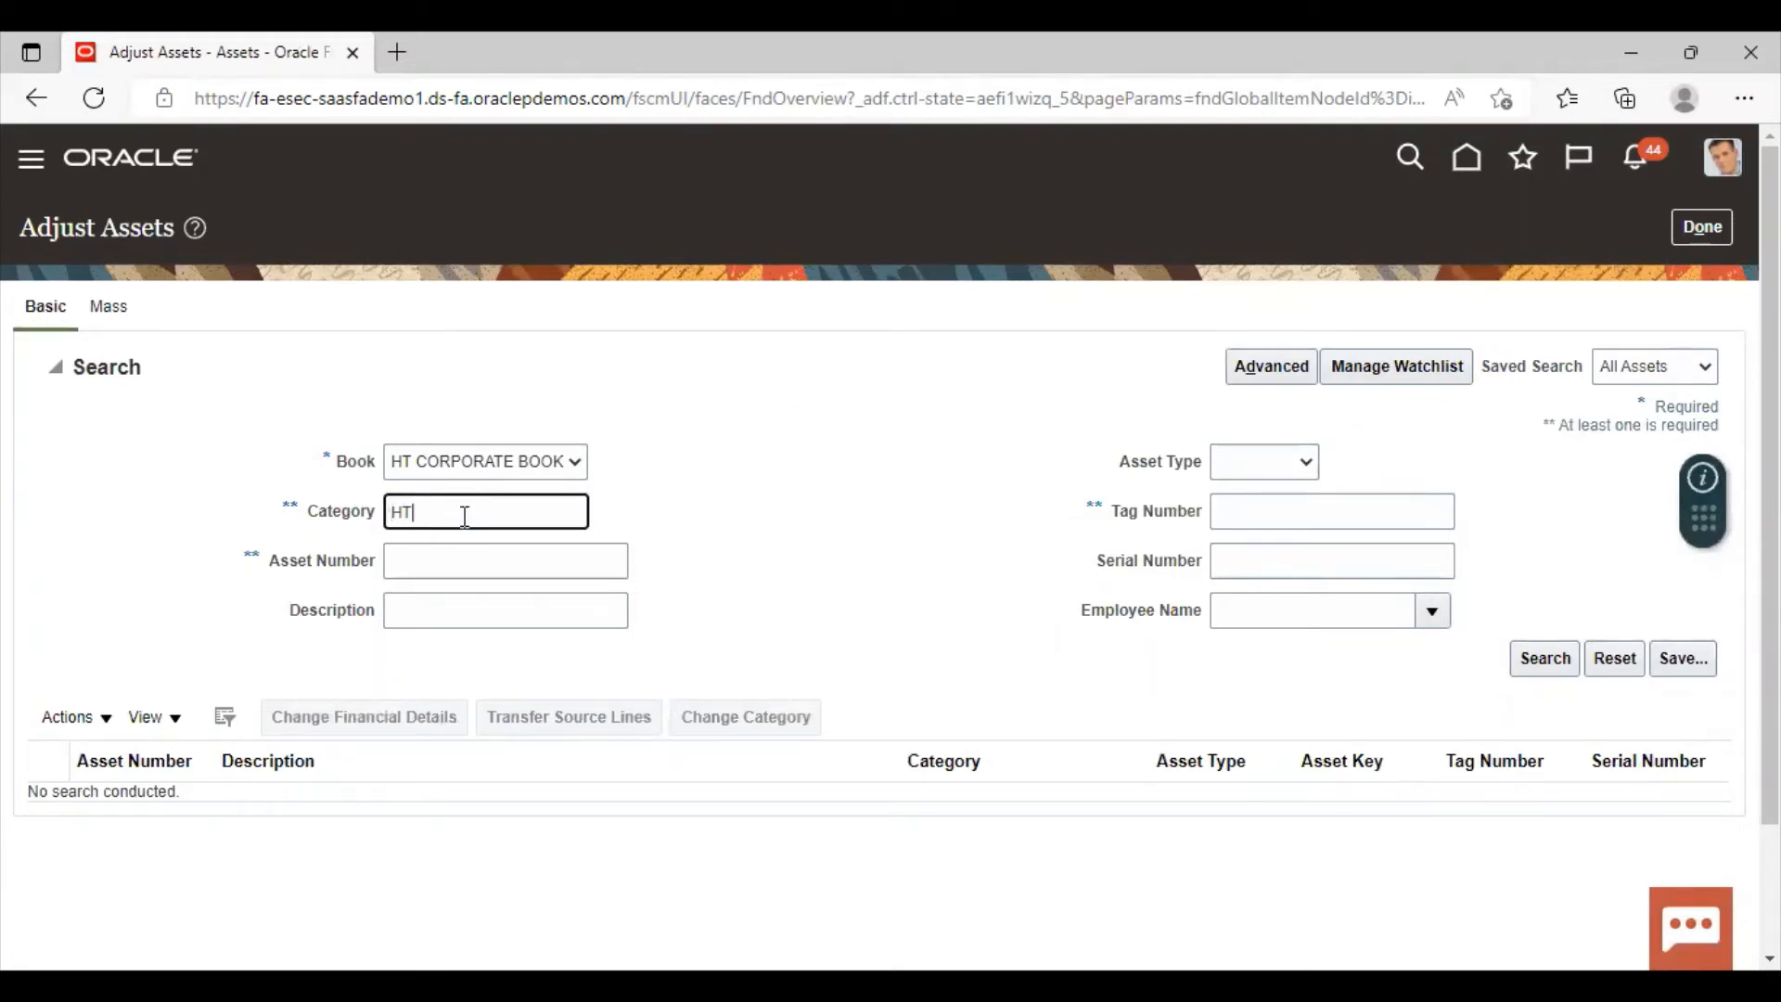
left_click(1576, 661)
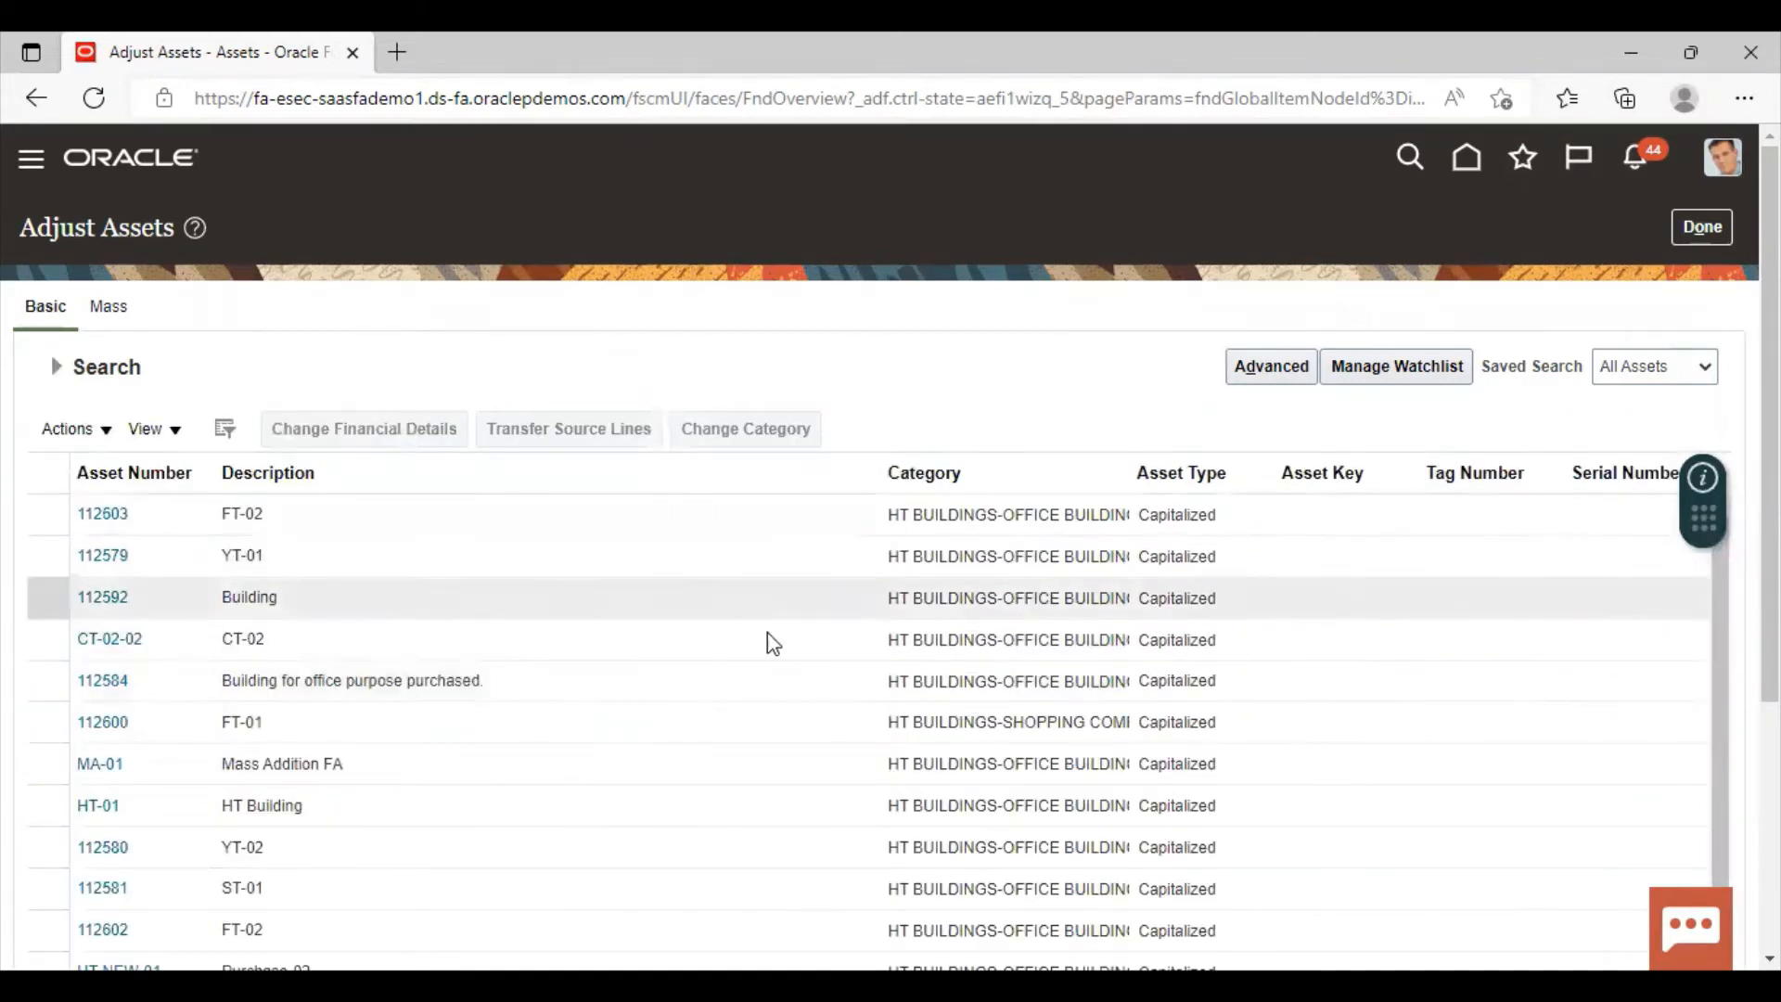
scroll(758, 624, "down", 4)
scroll(782, 652, "down", 6)
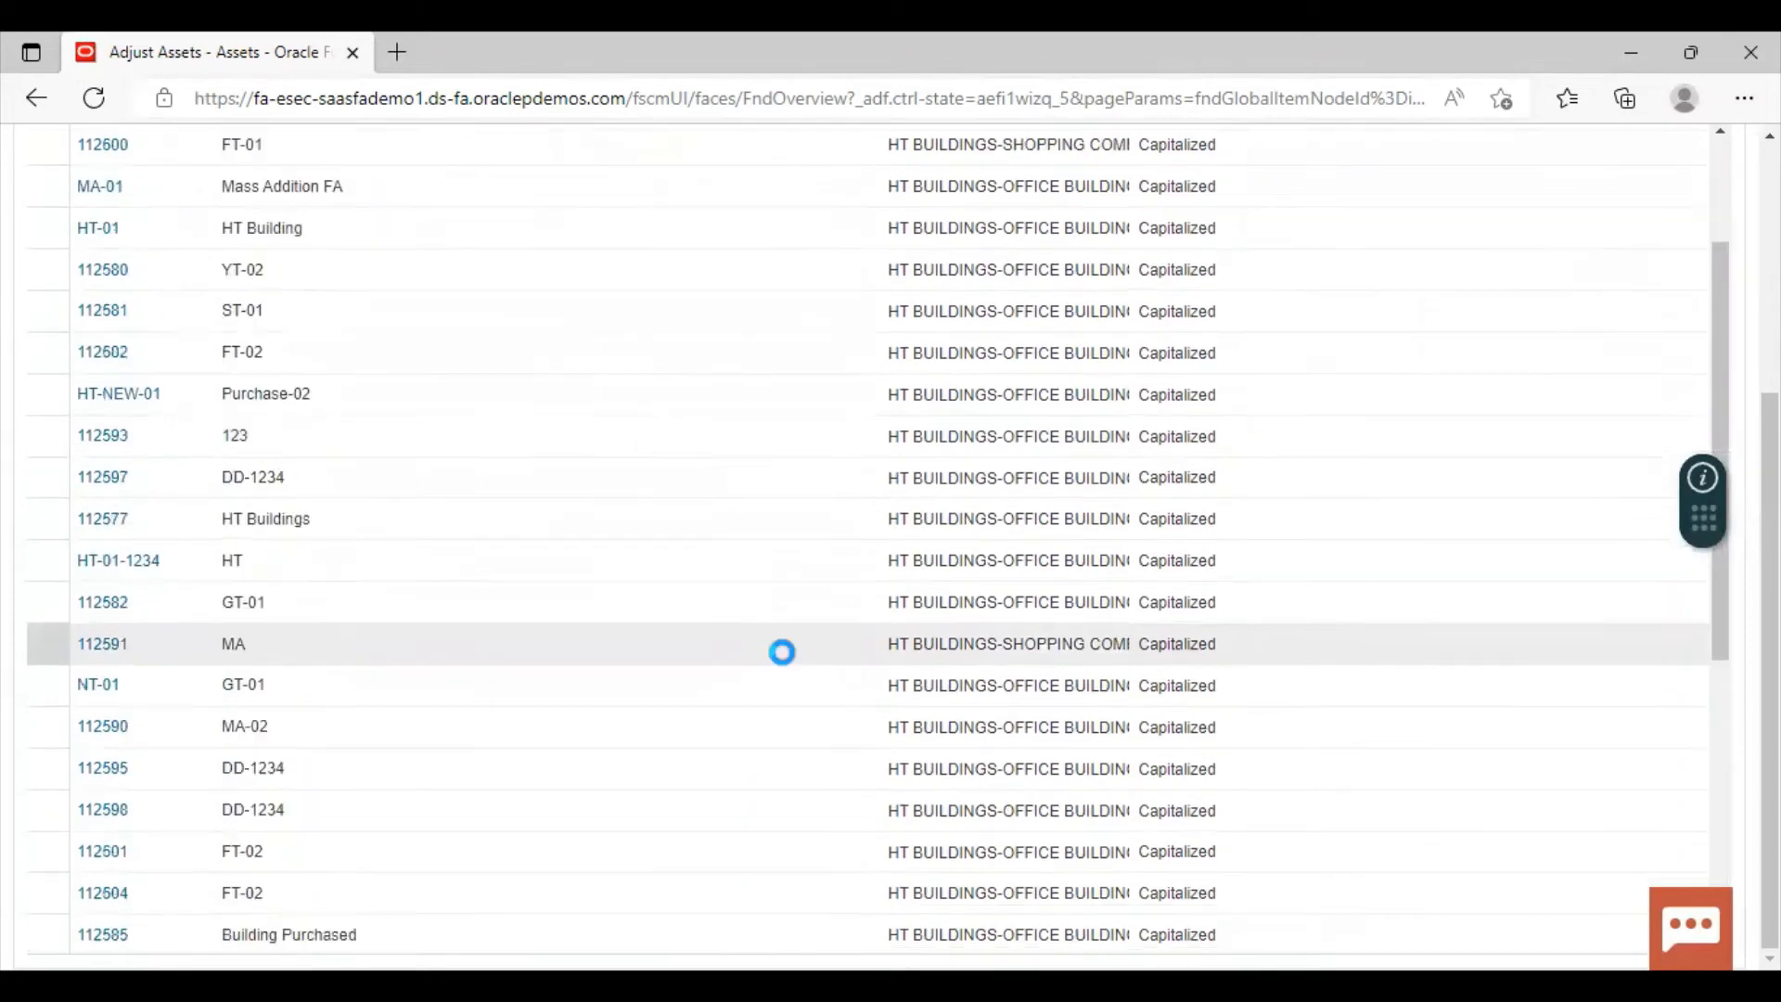
scroll(783, 665, "up", 15)
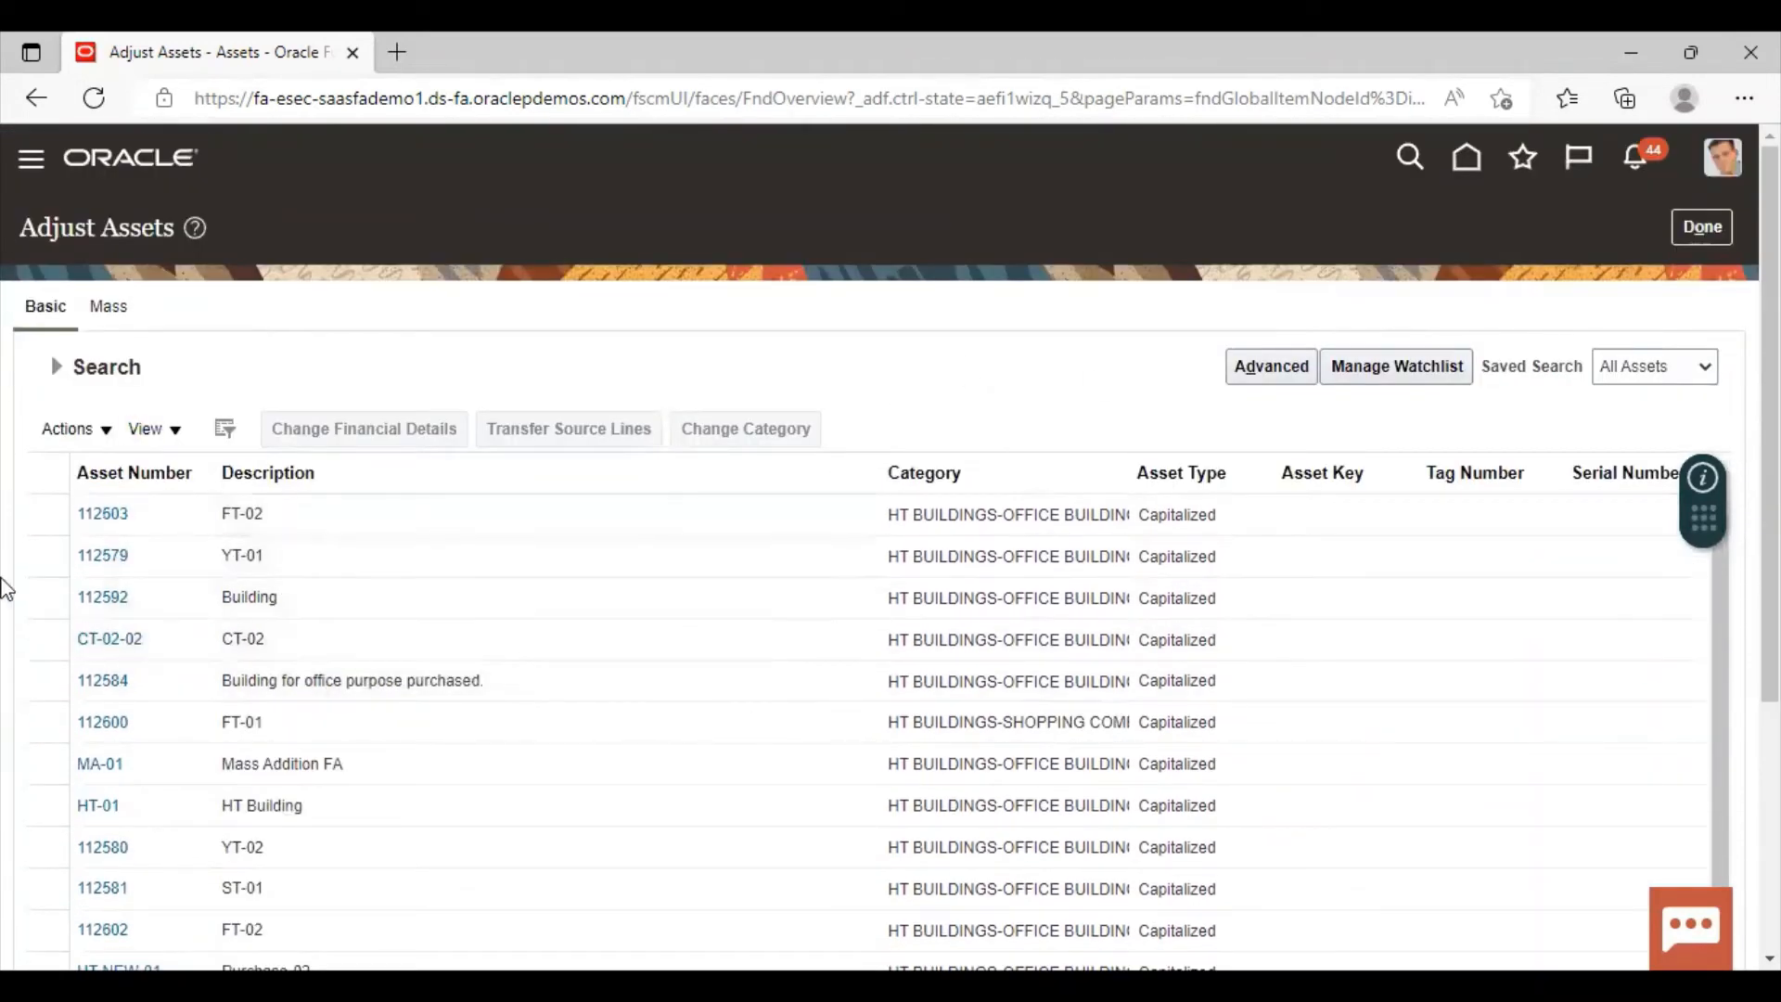
Change the financial details of asset 112603 by setting its life in years to 45, and finish adjusting assets.
left_click(42, 515)
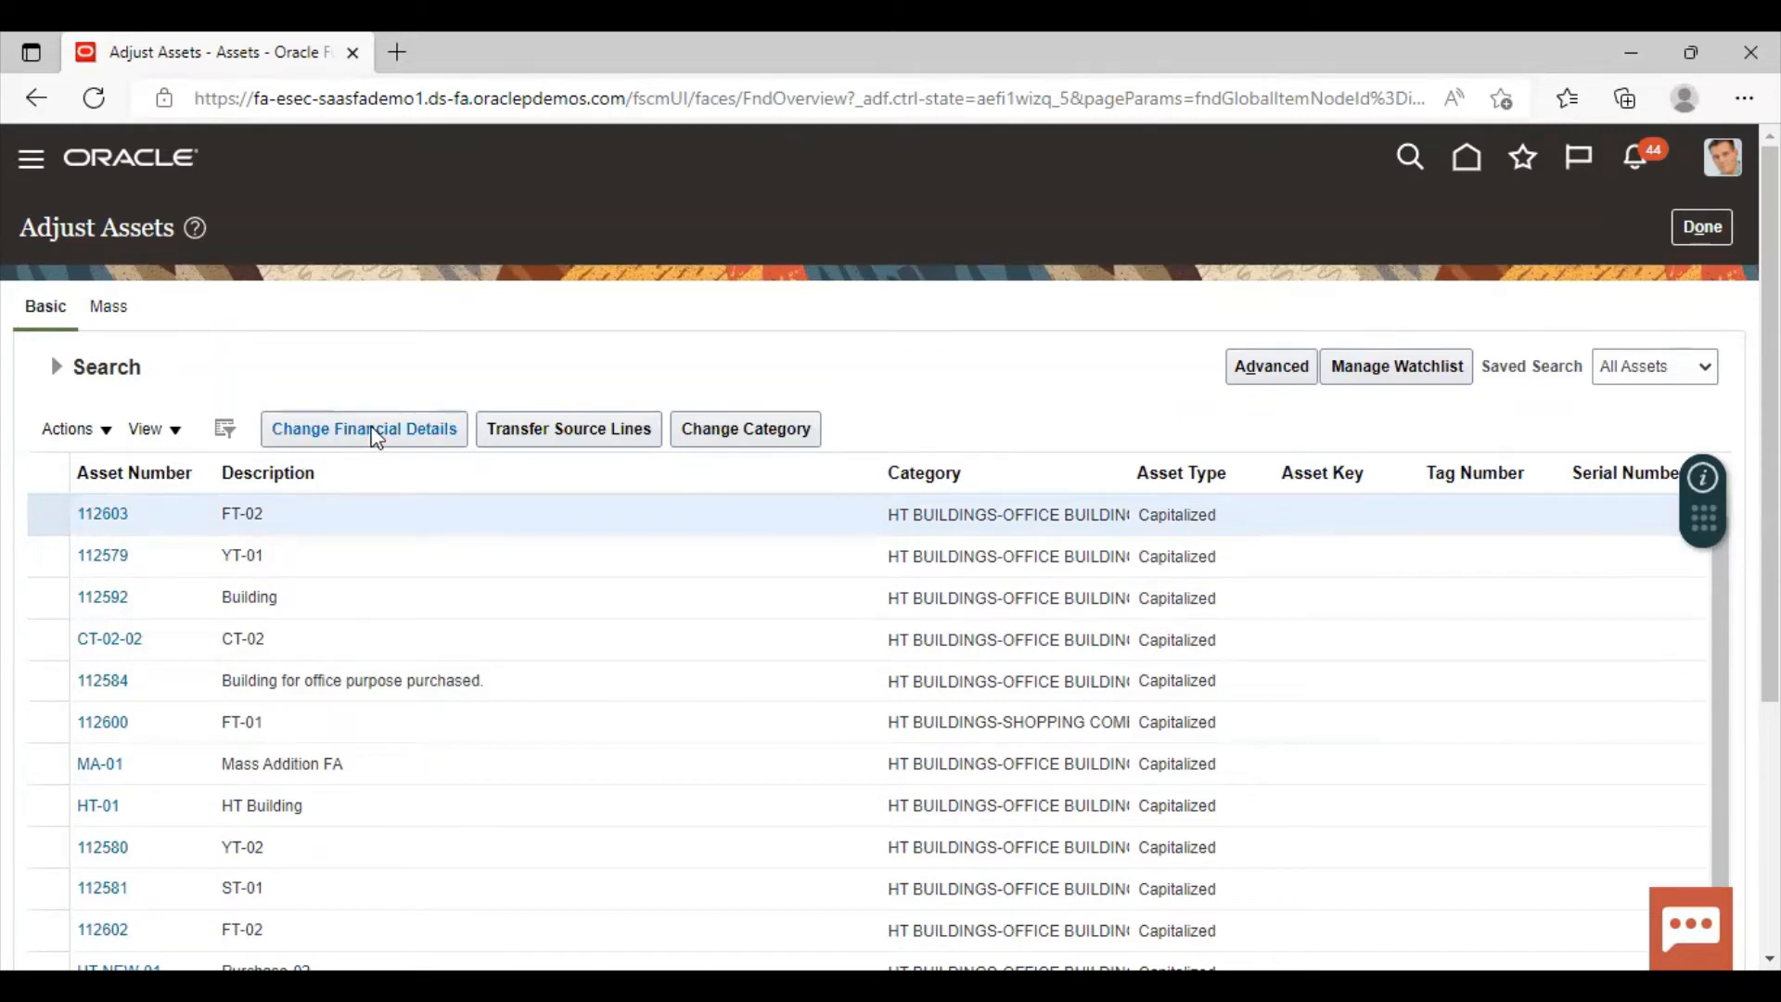
left_click(377, 434)
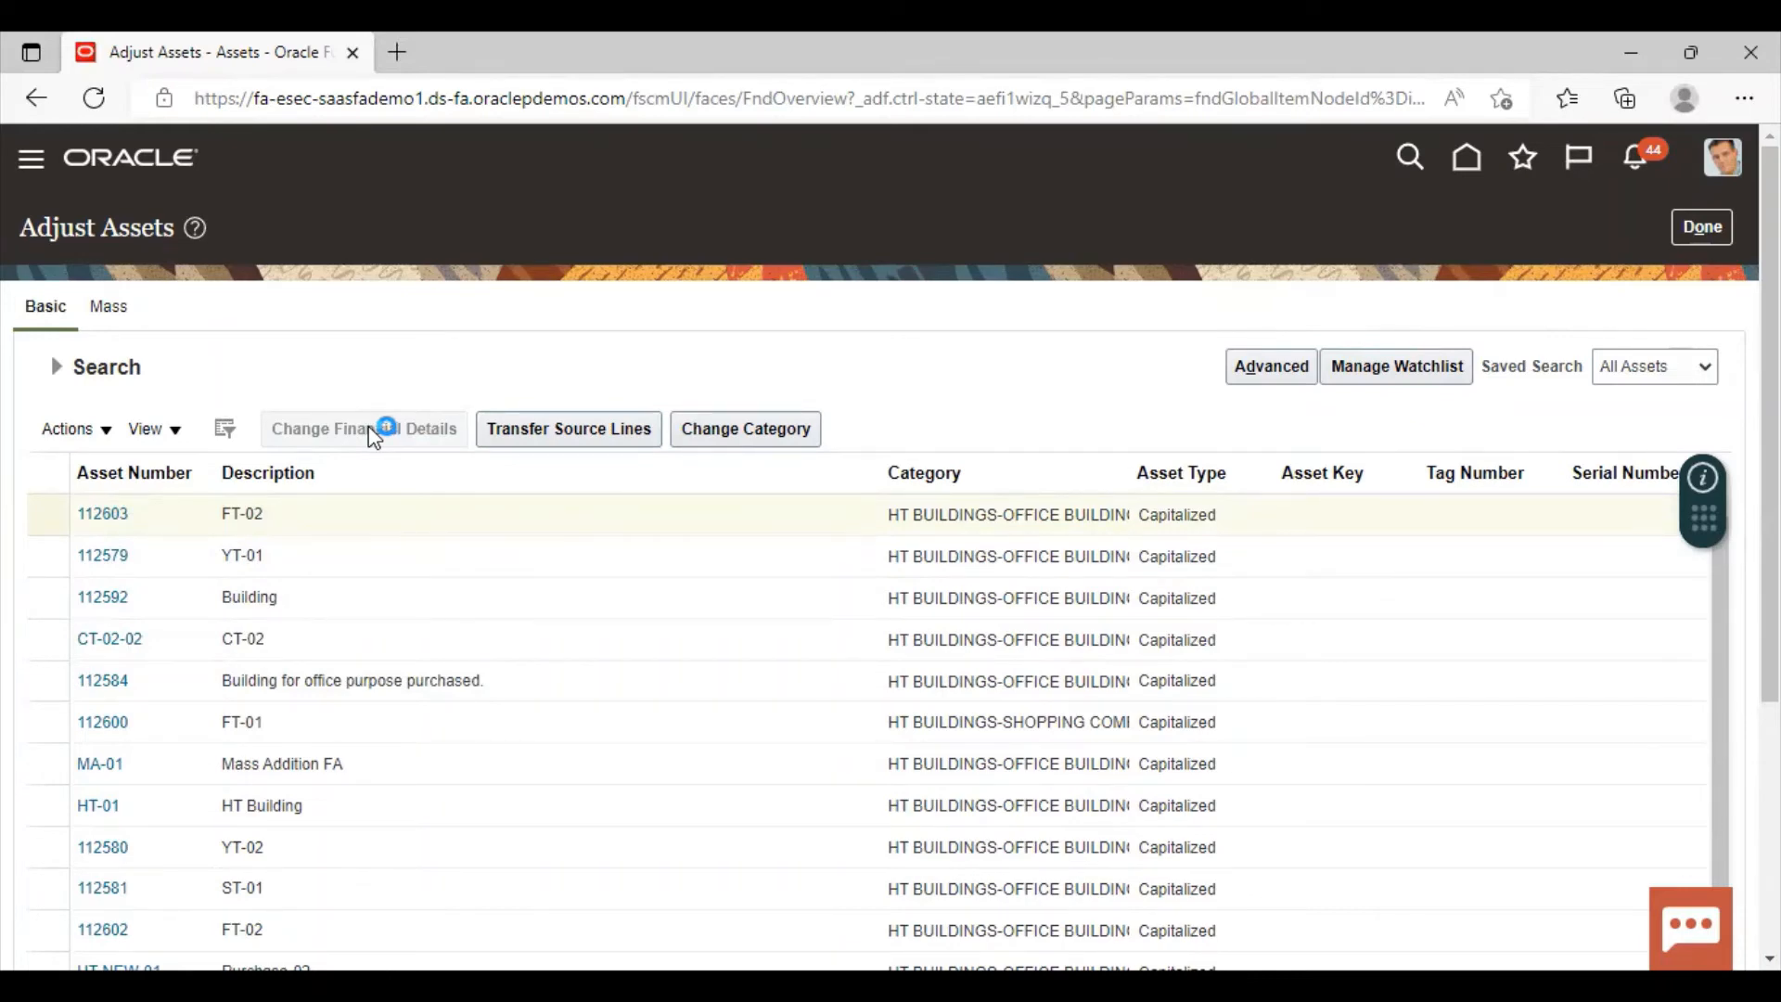
scroll(990, 709, "down", 5)
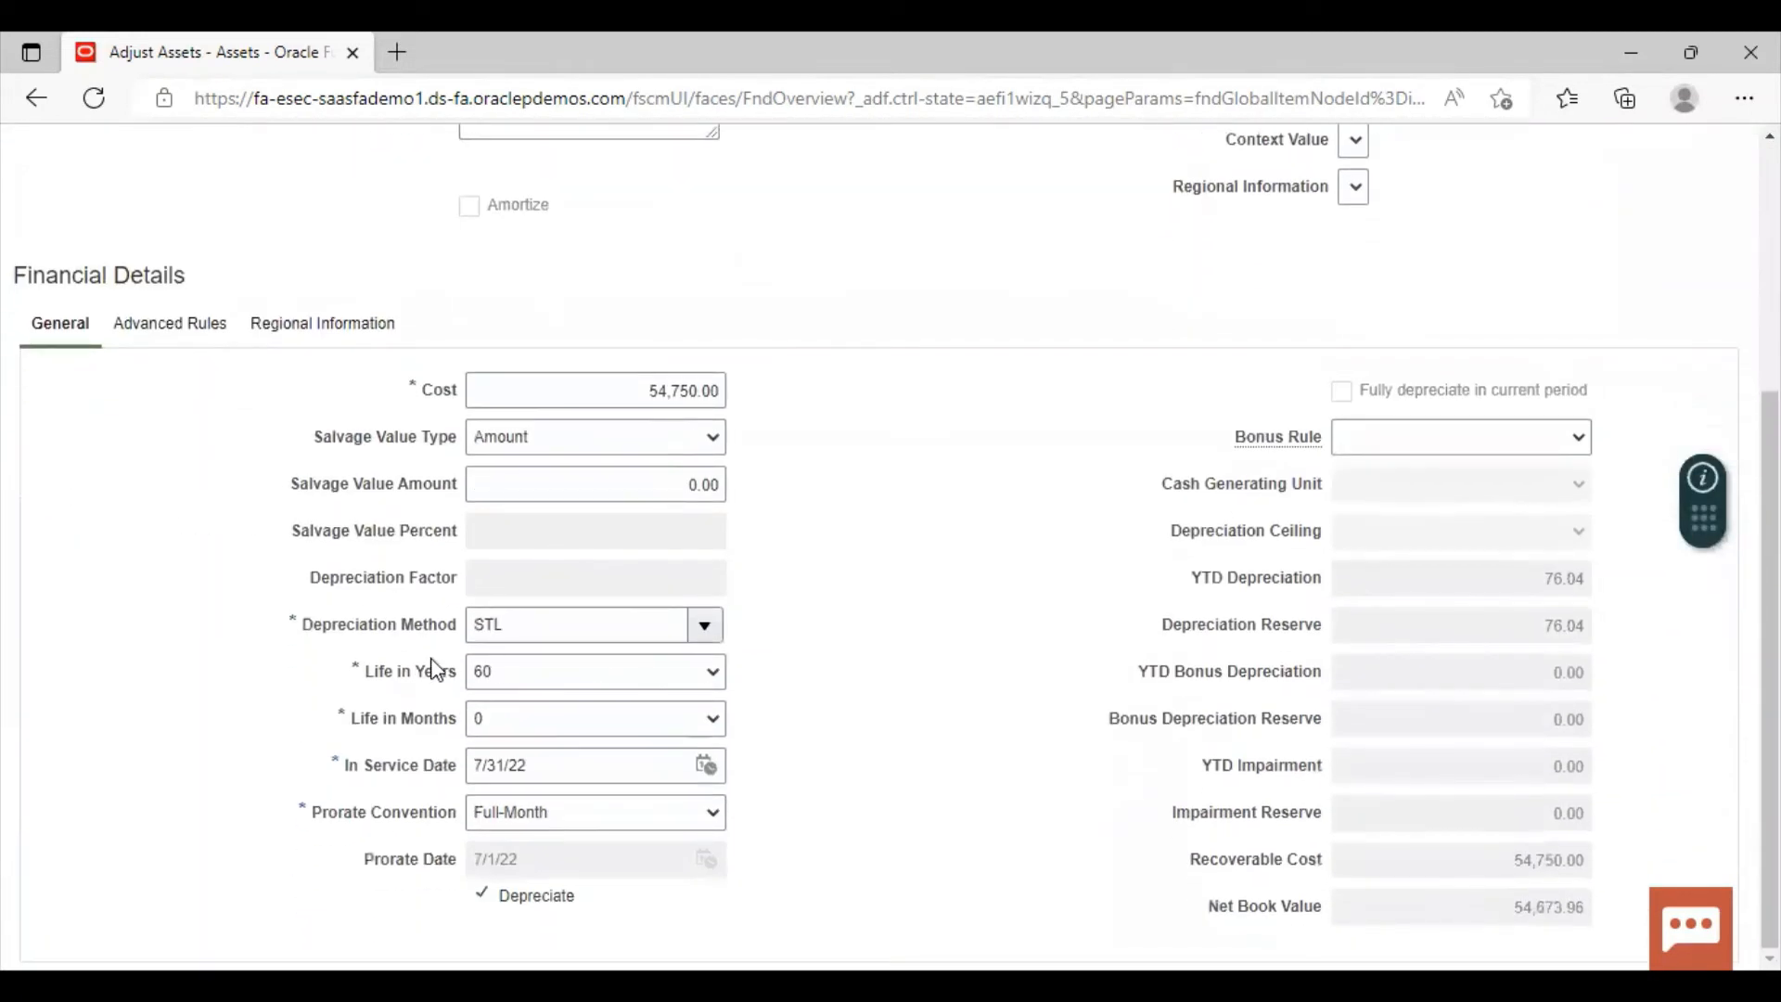
left_click(704, 683)
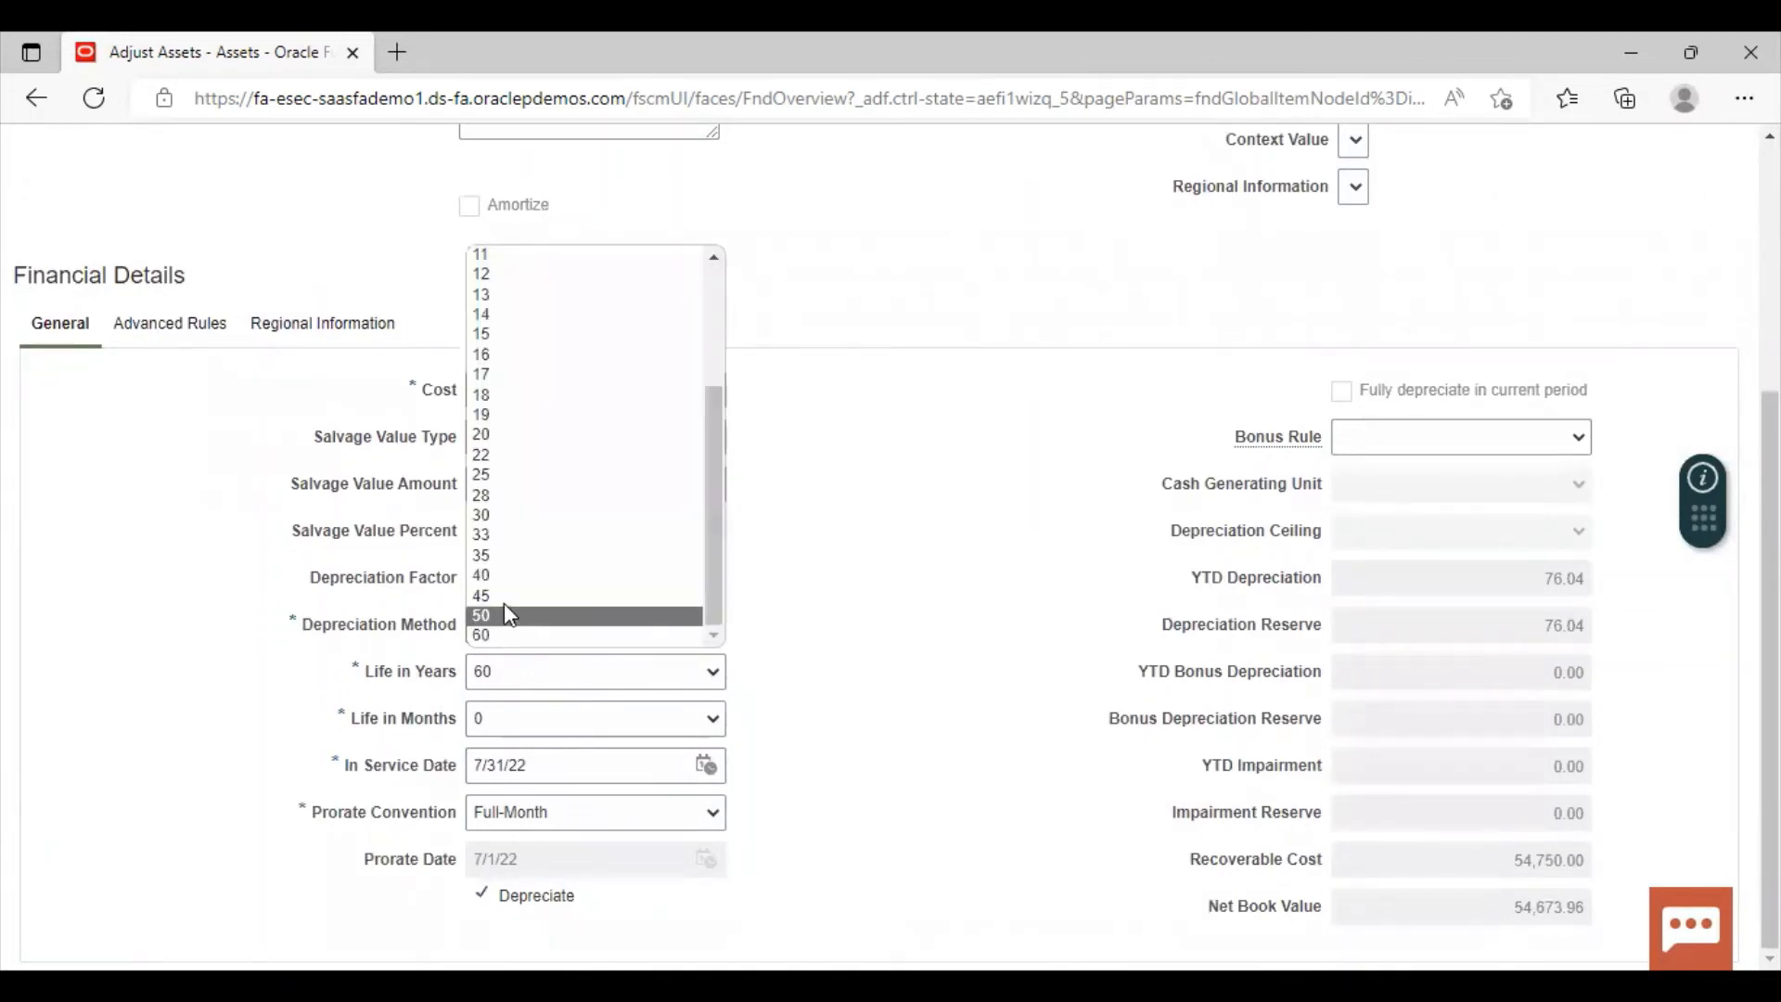
left_click(502, 599)
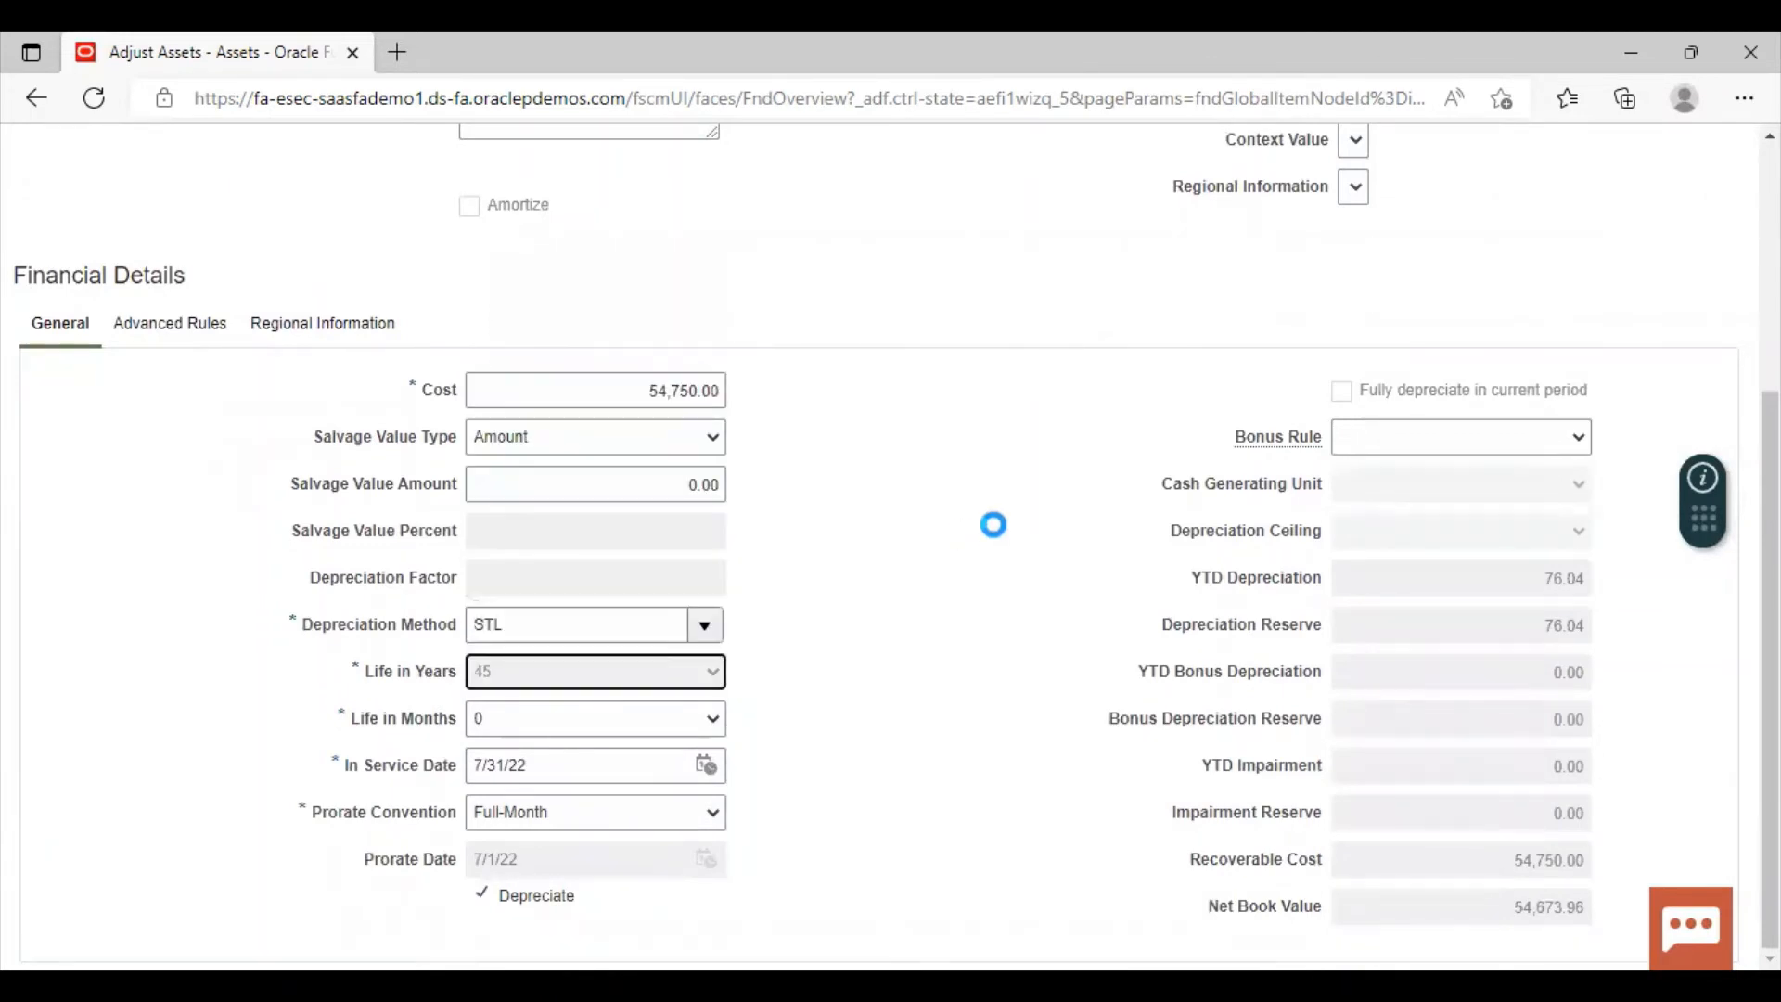
scroll(995, 508, "up", 2)
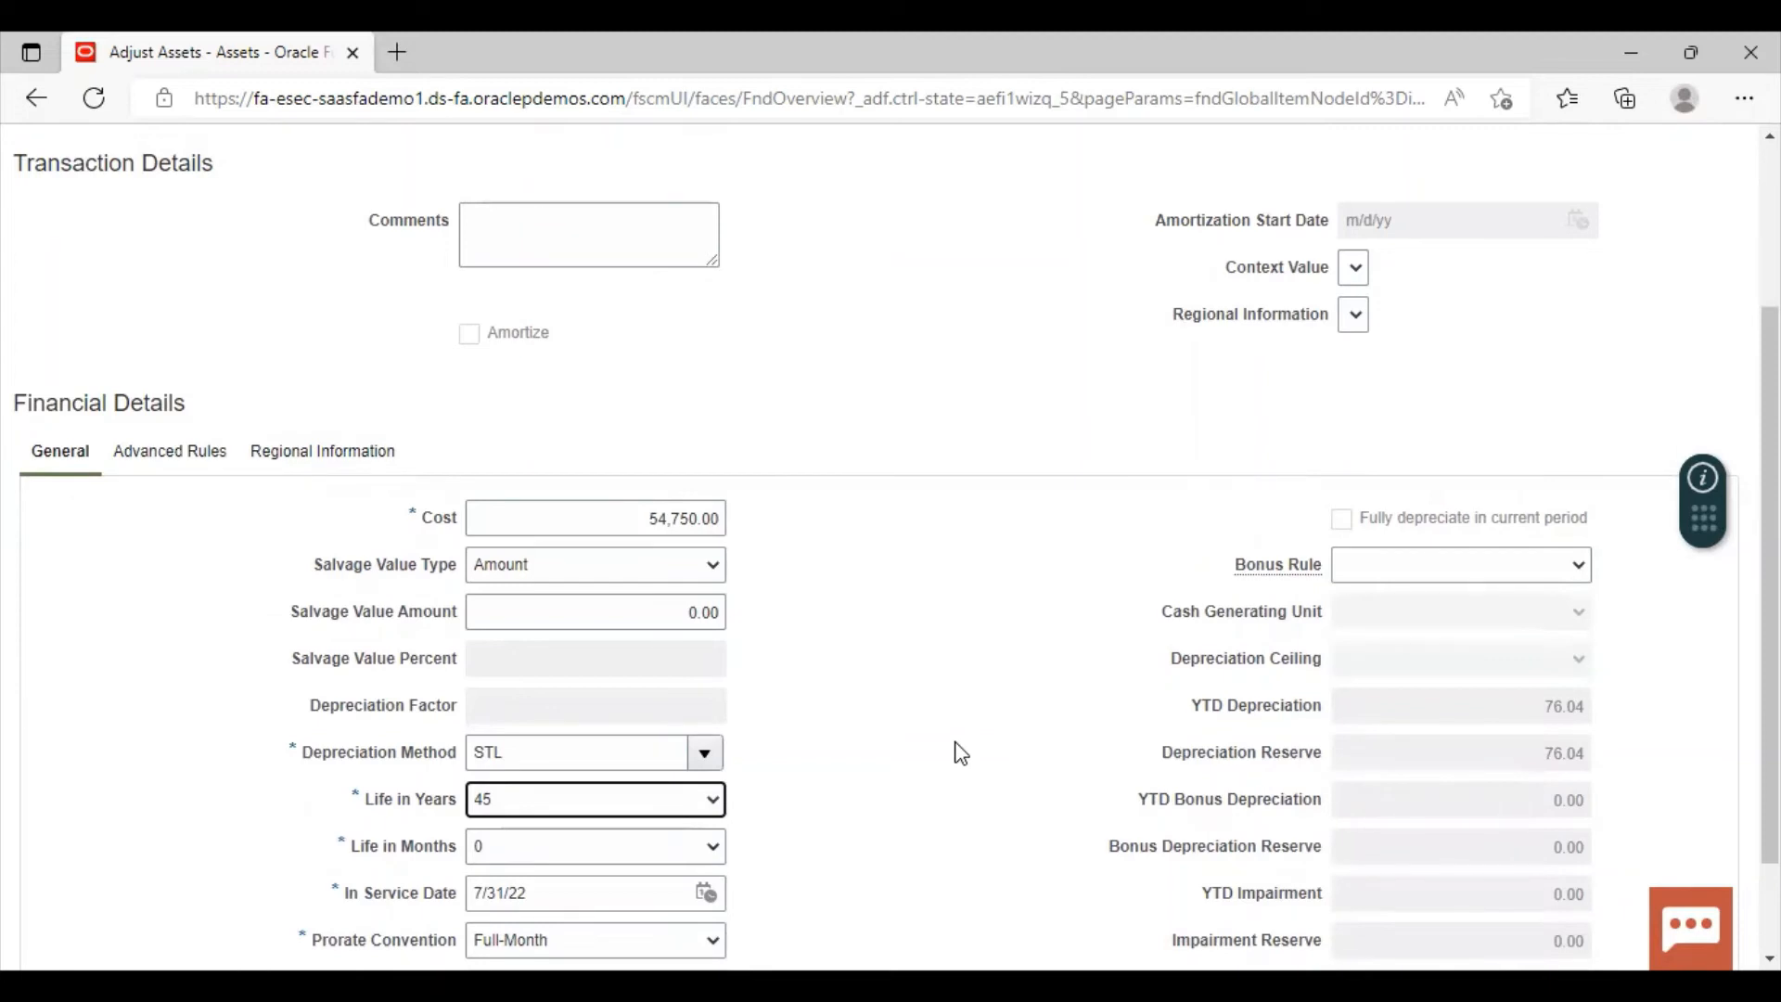
scroll(960, 753, "up", 2)
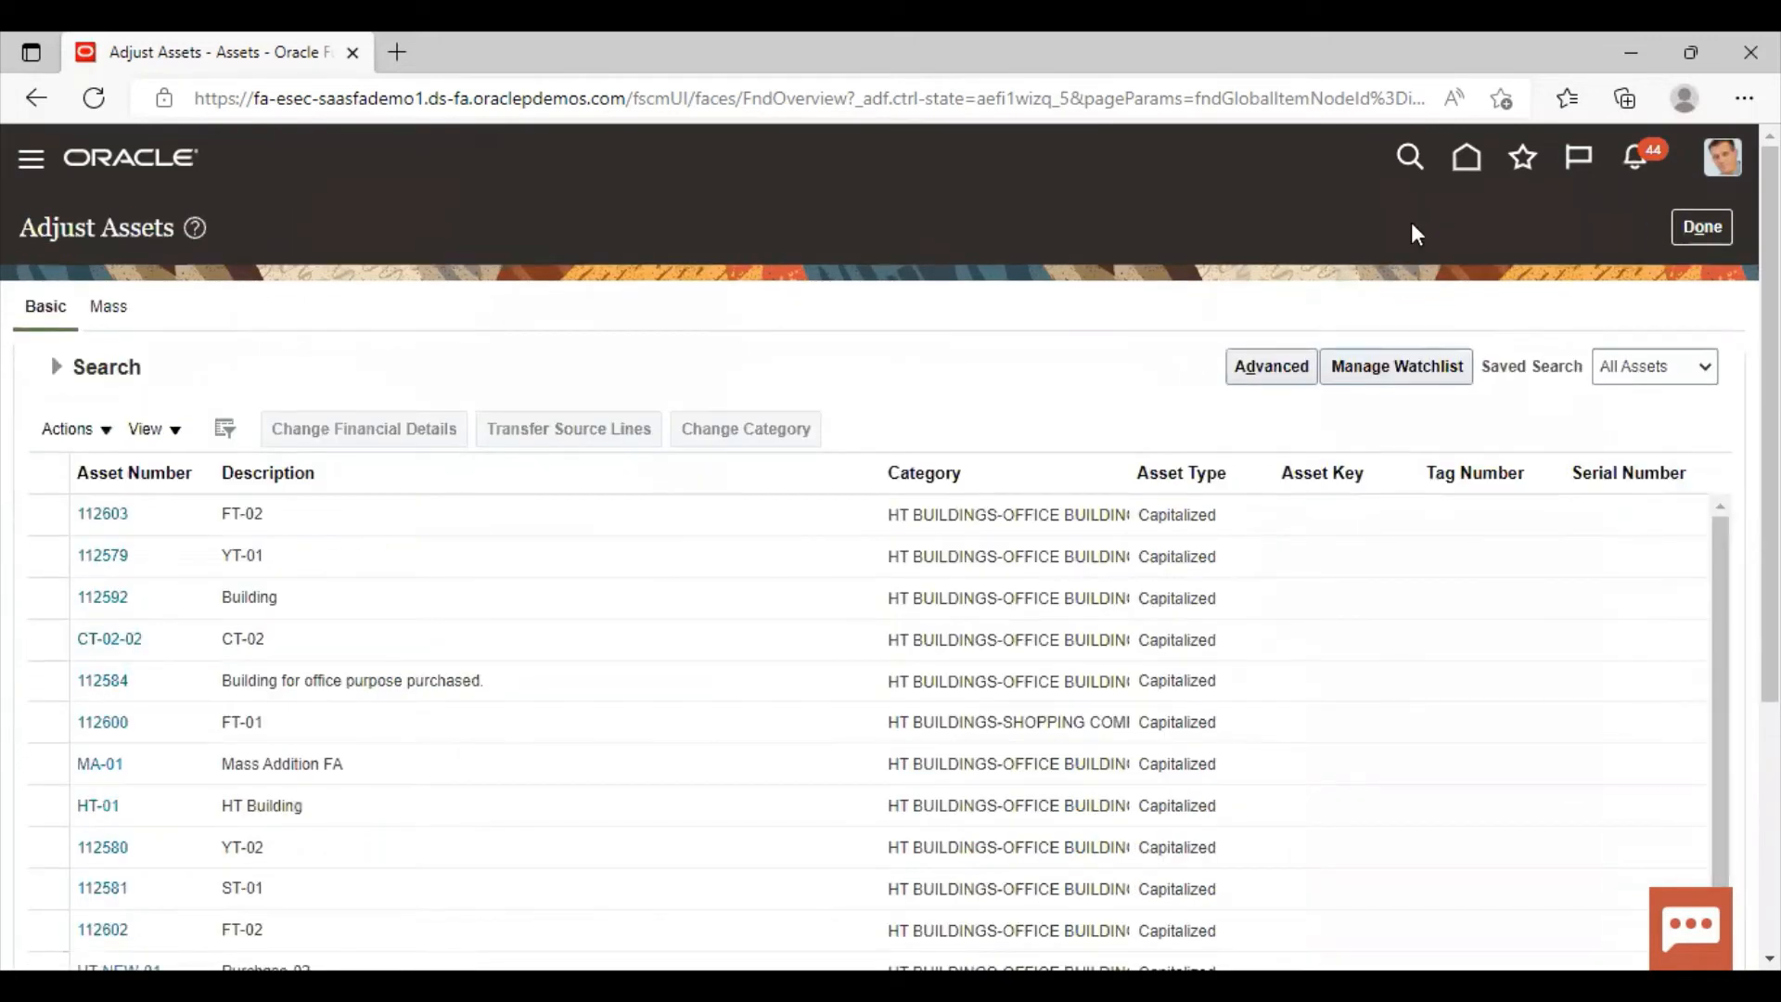
left_click(1718, 239)
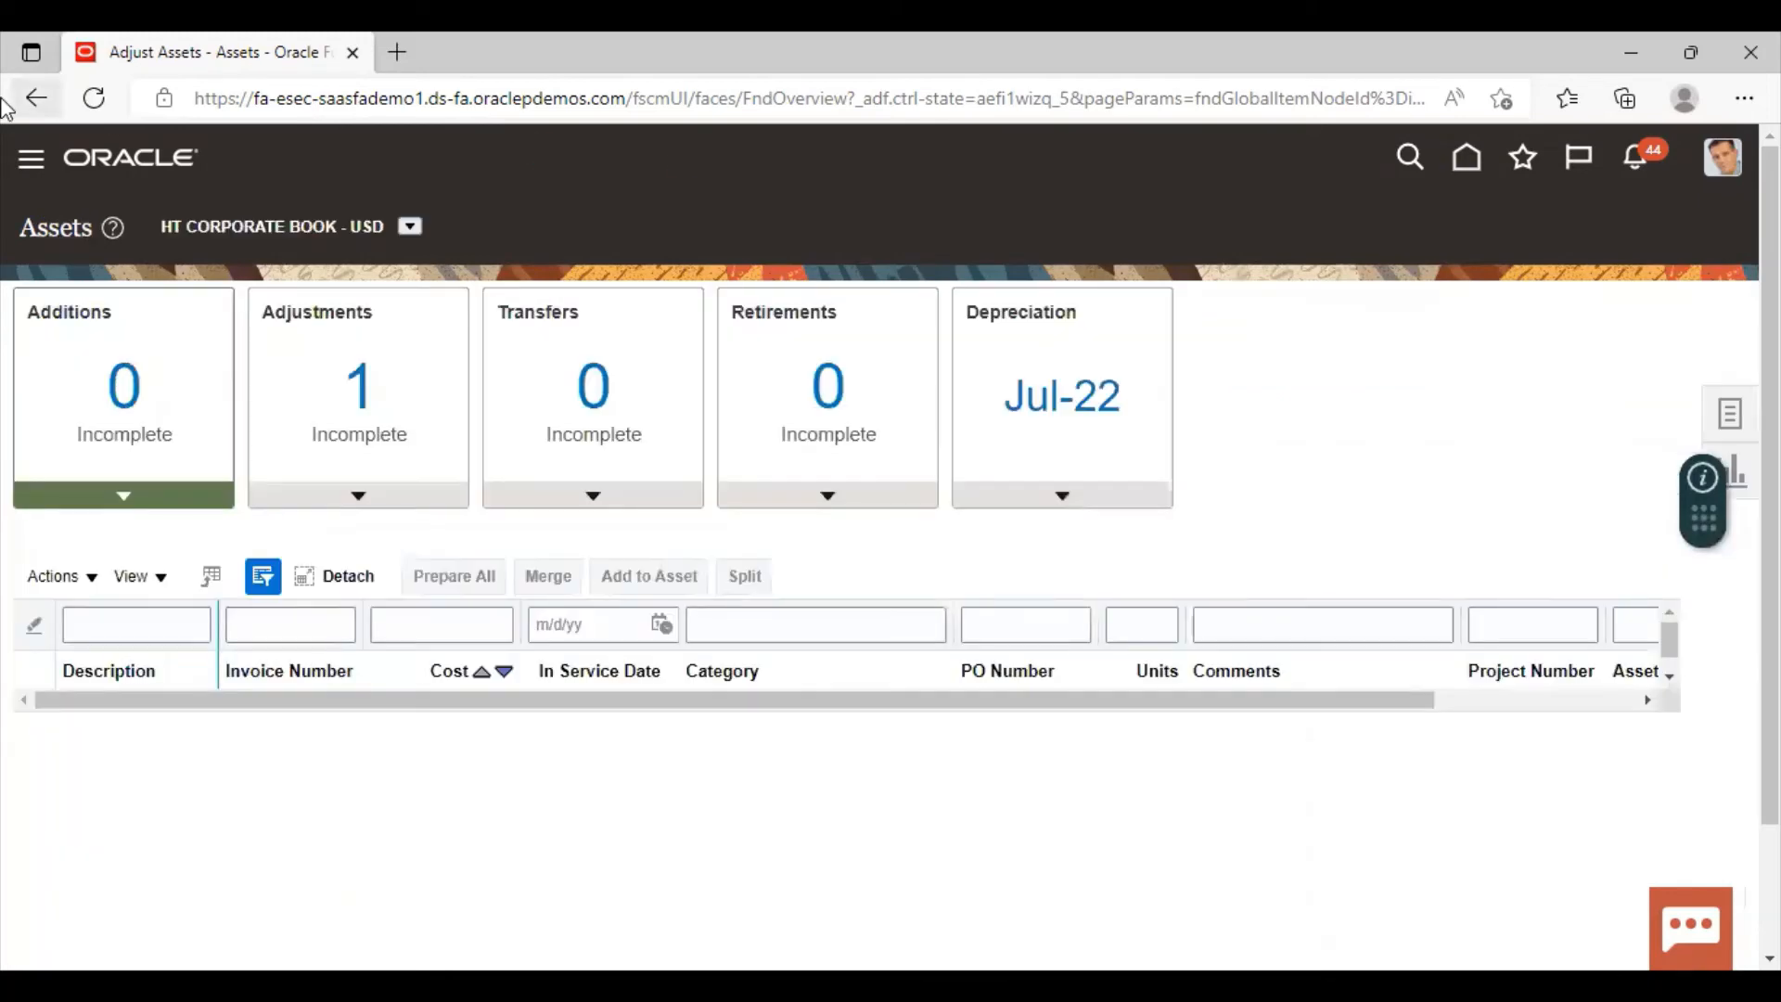
Open Asset Inquiry and review the details of asset 112603 from the recent additions for HT CORPORATE BOOK.
left_click(31, 164)
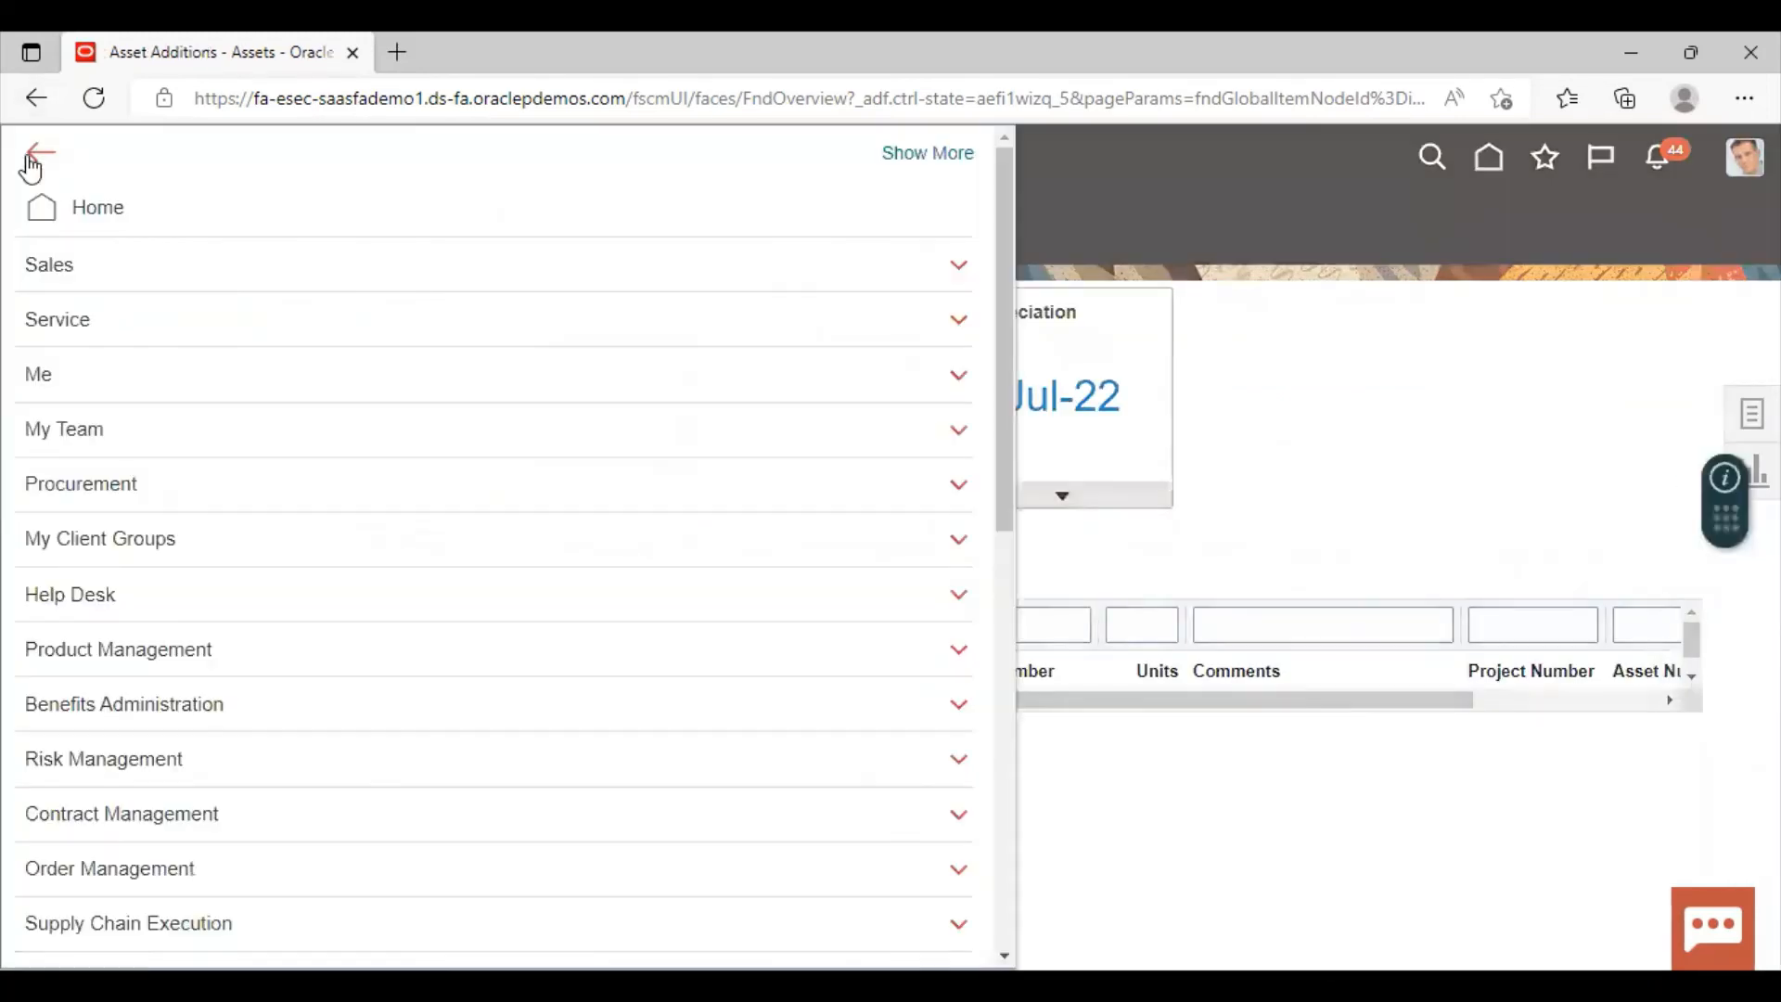
scroll(401, 497, "down", 10)
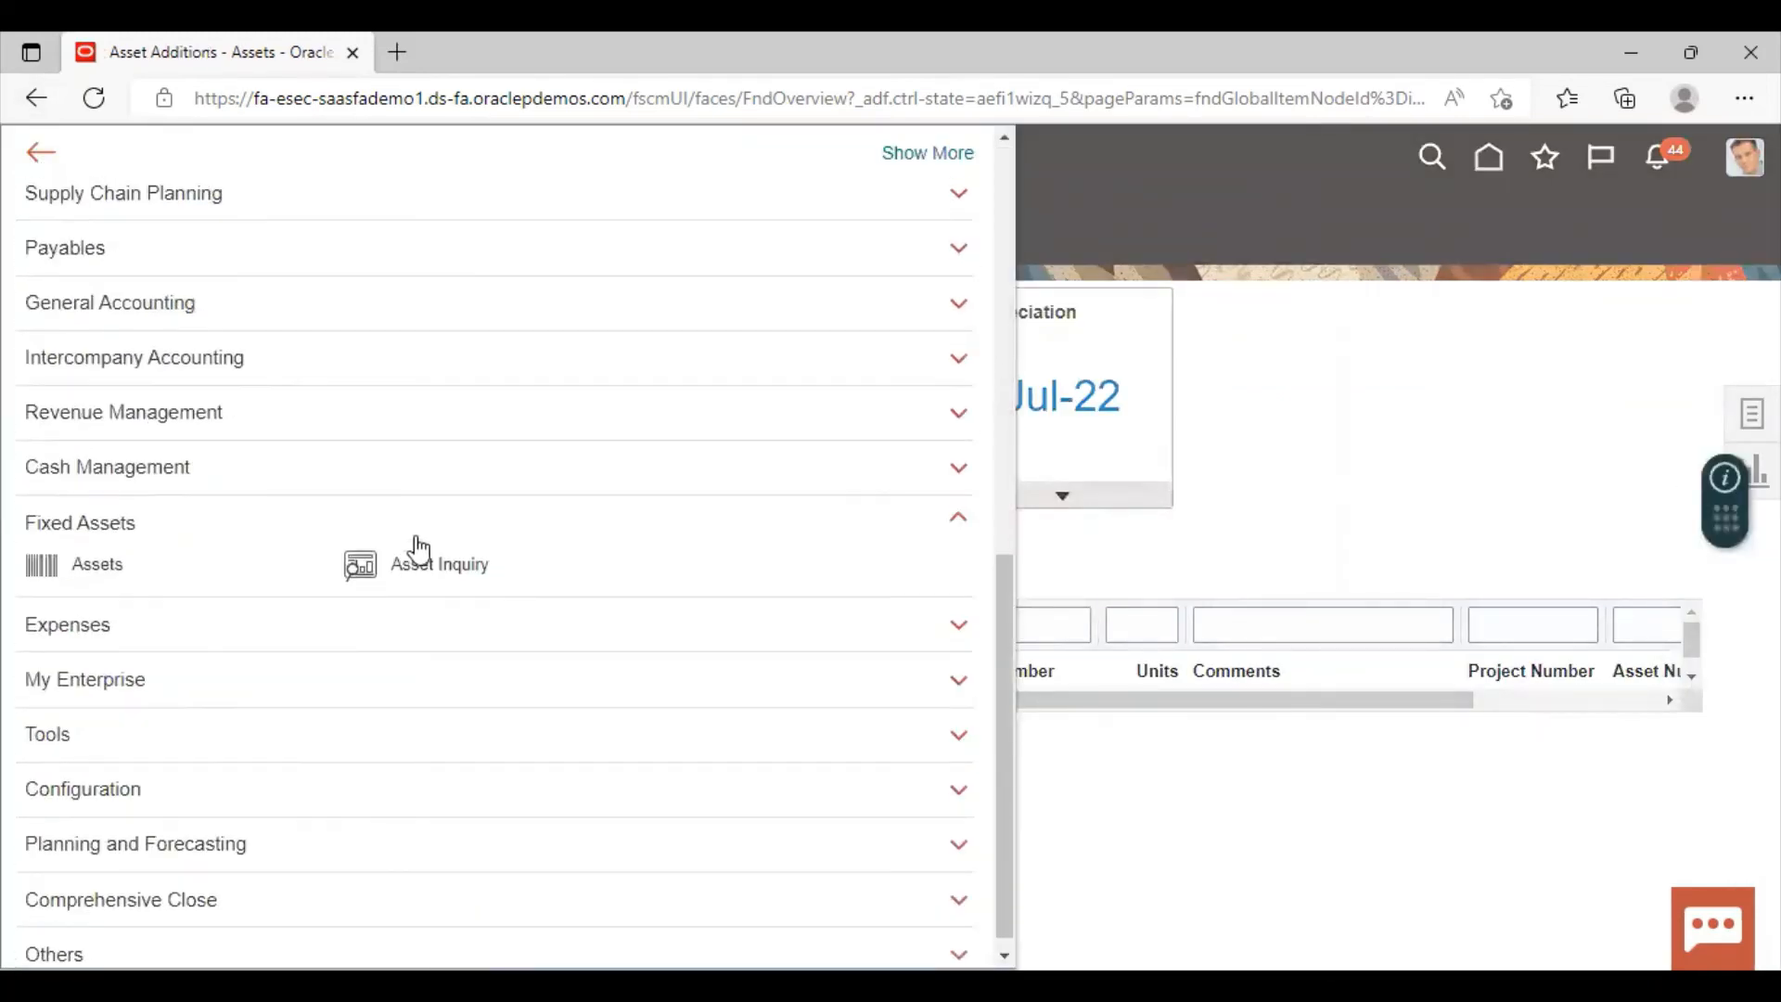
left_click(417, 547)
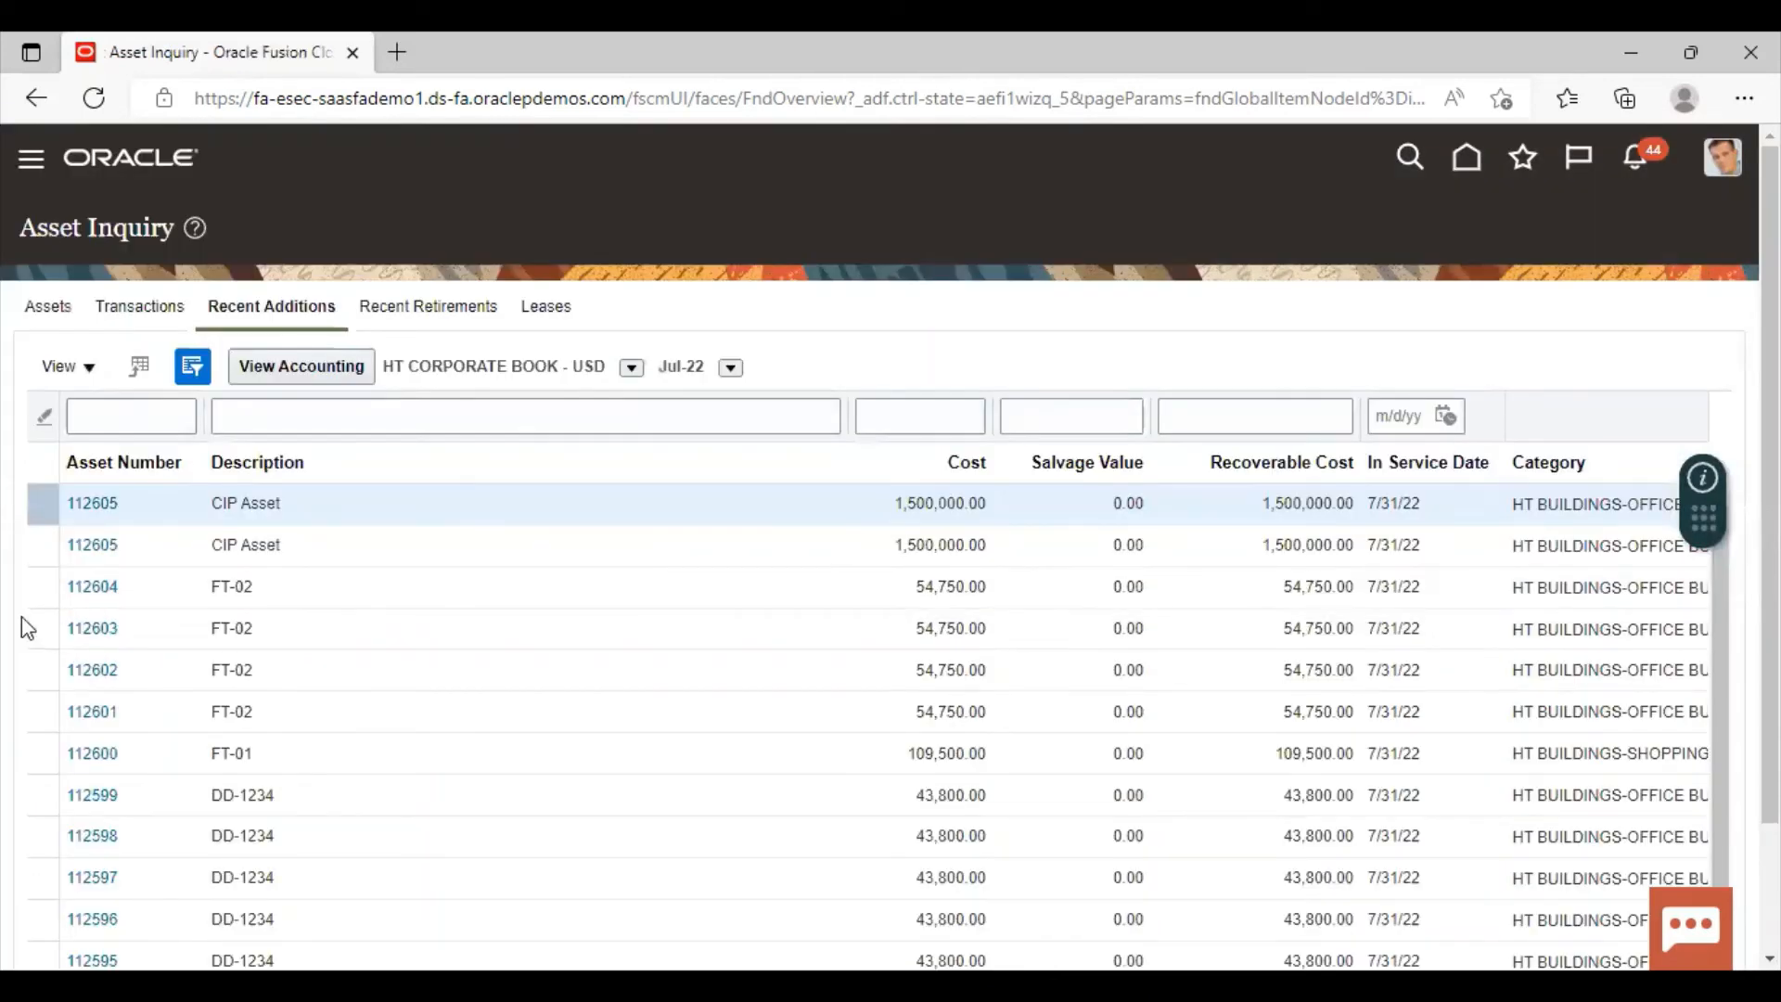
left_click(22, 621)
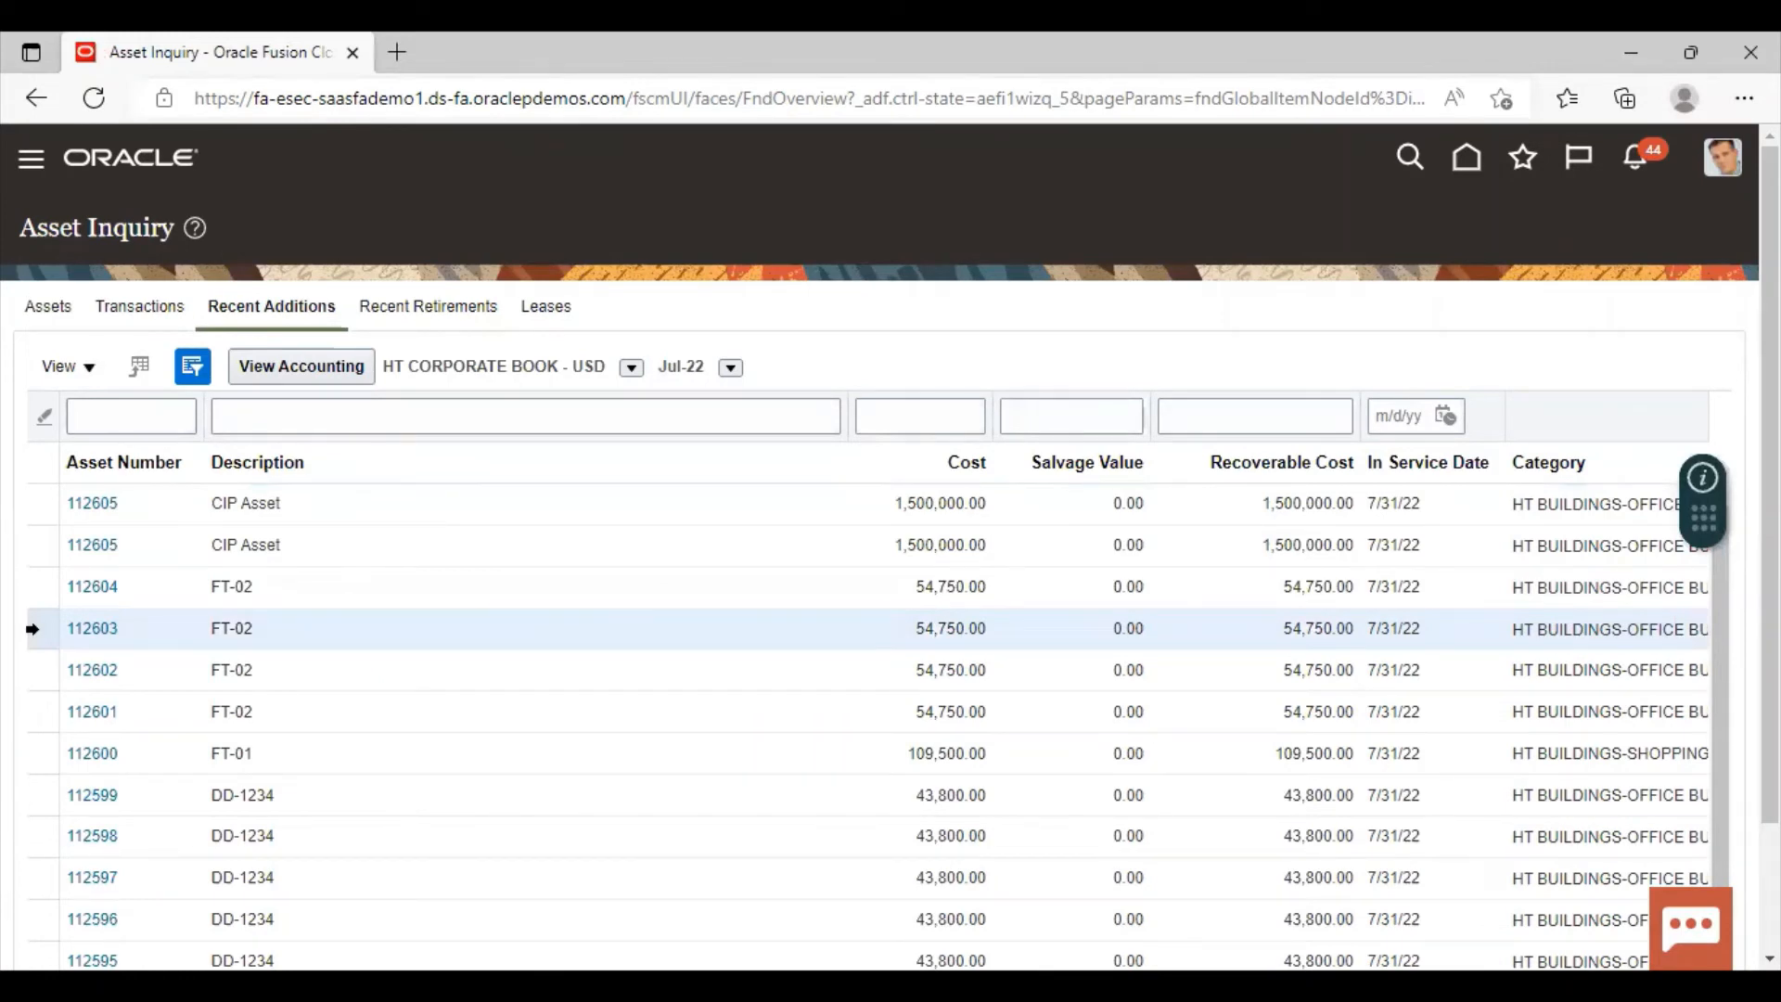
left_click(88, 629)
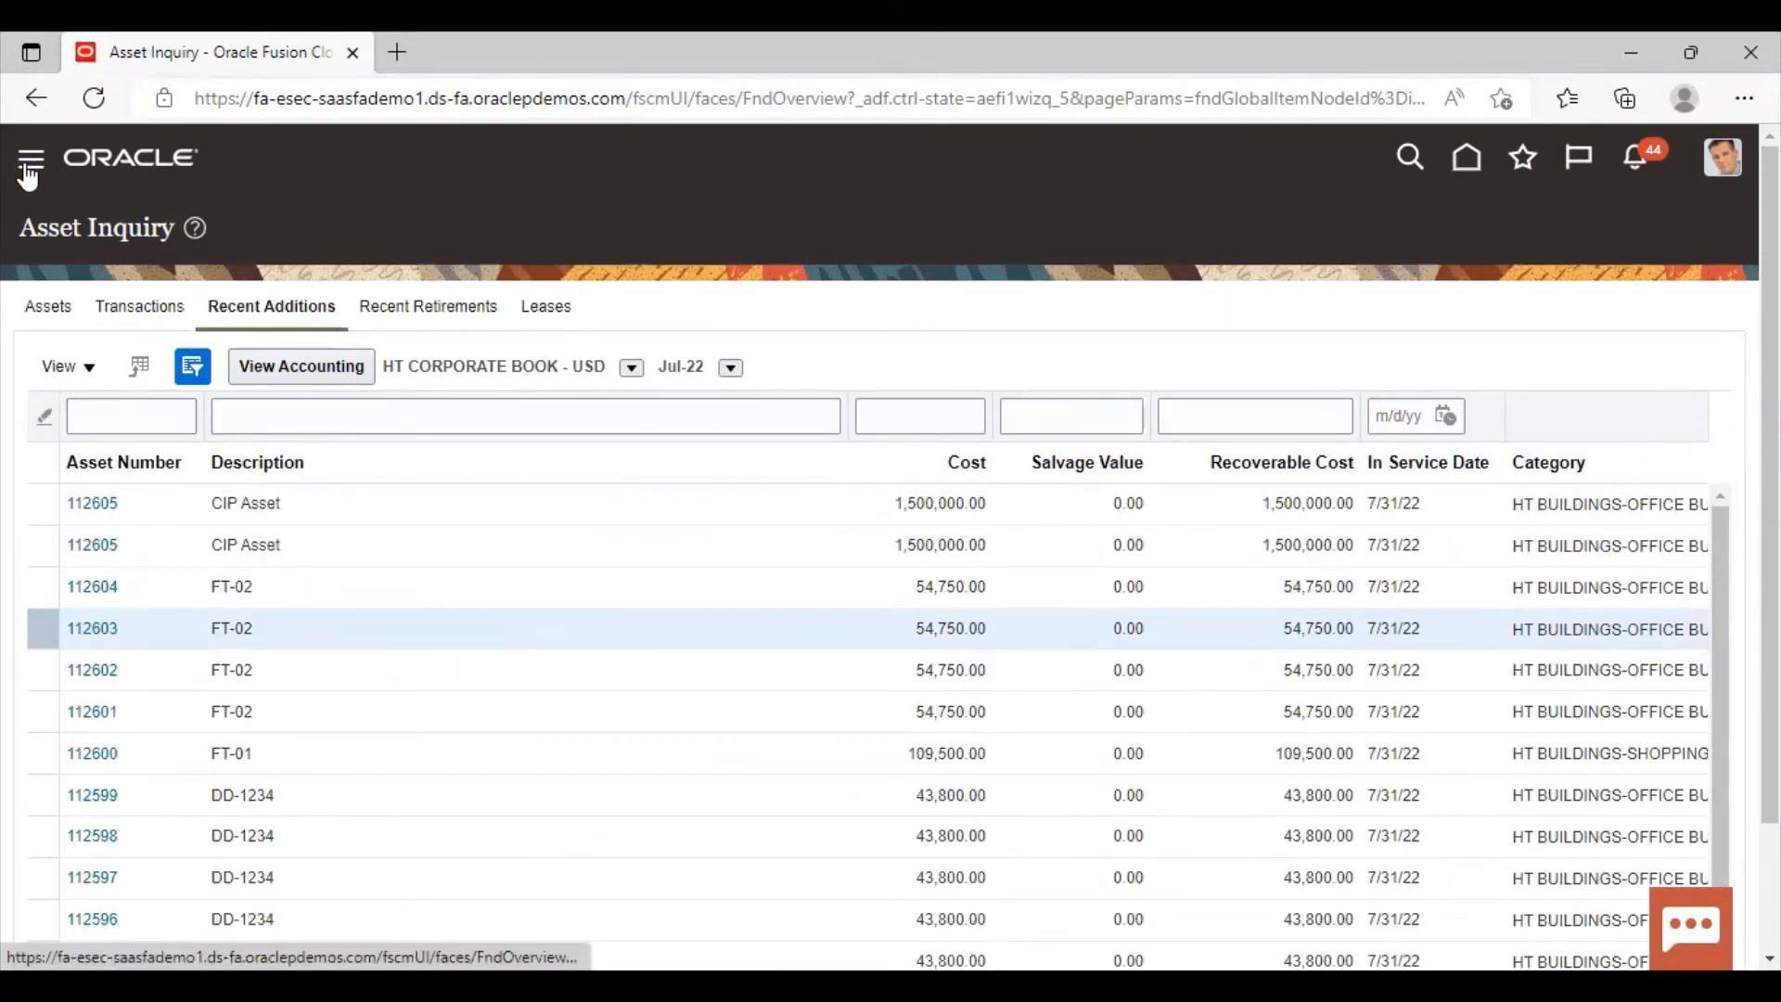
Return to the Assets work area, close the Jul-22 depreciation period for HT CORPORATE BOOK, and dismiss the submission notice.
left_click(29, 174)
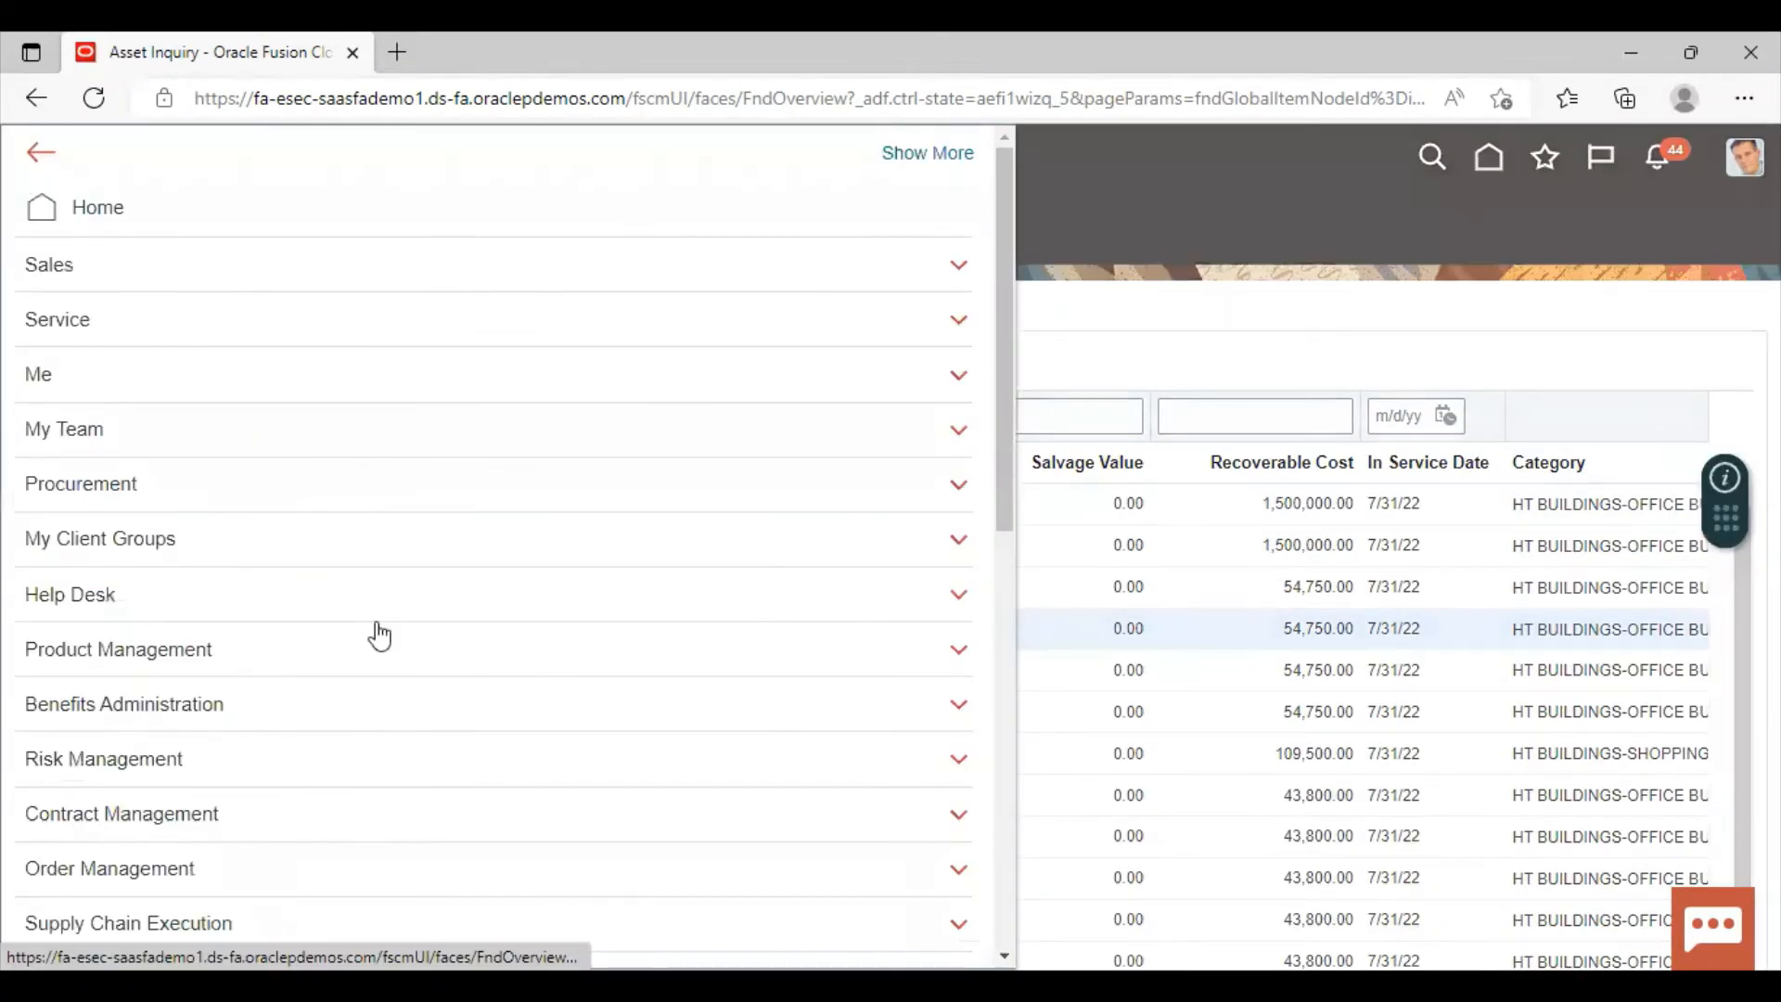
scroll(371, 640, "down", 6)
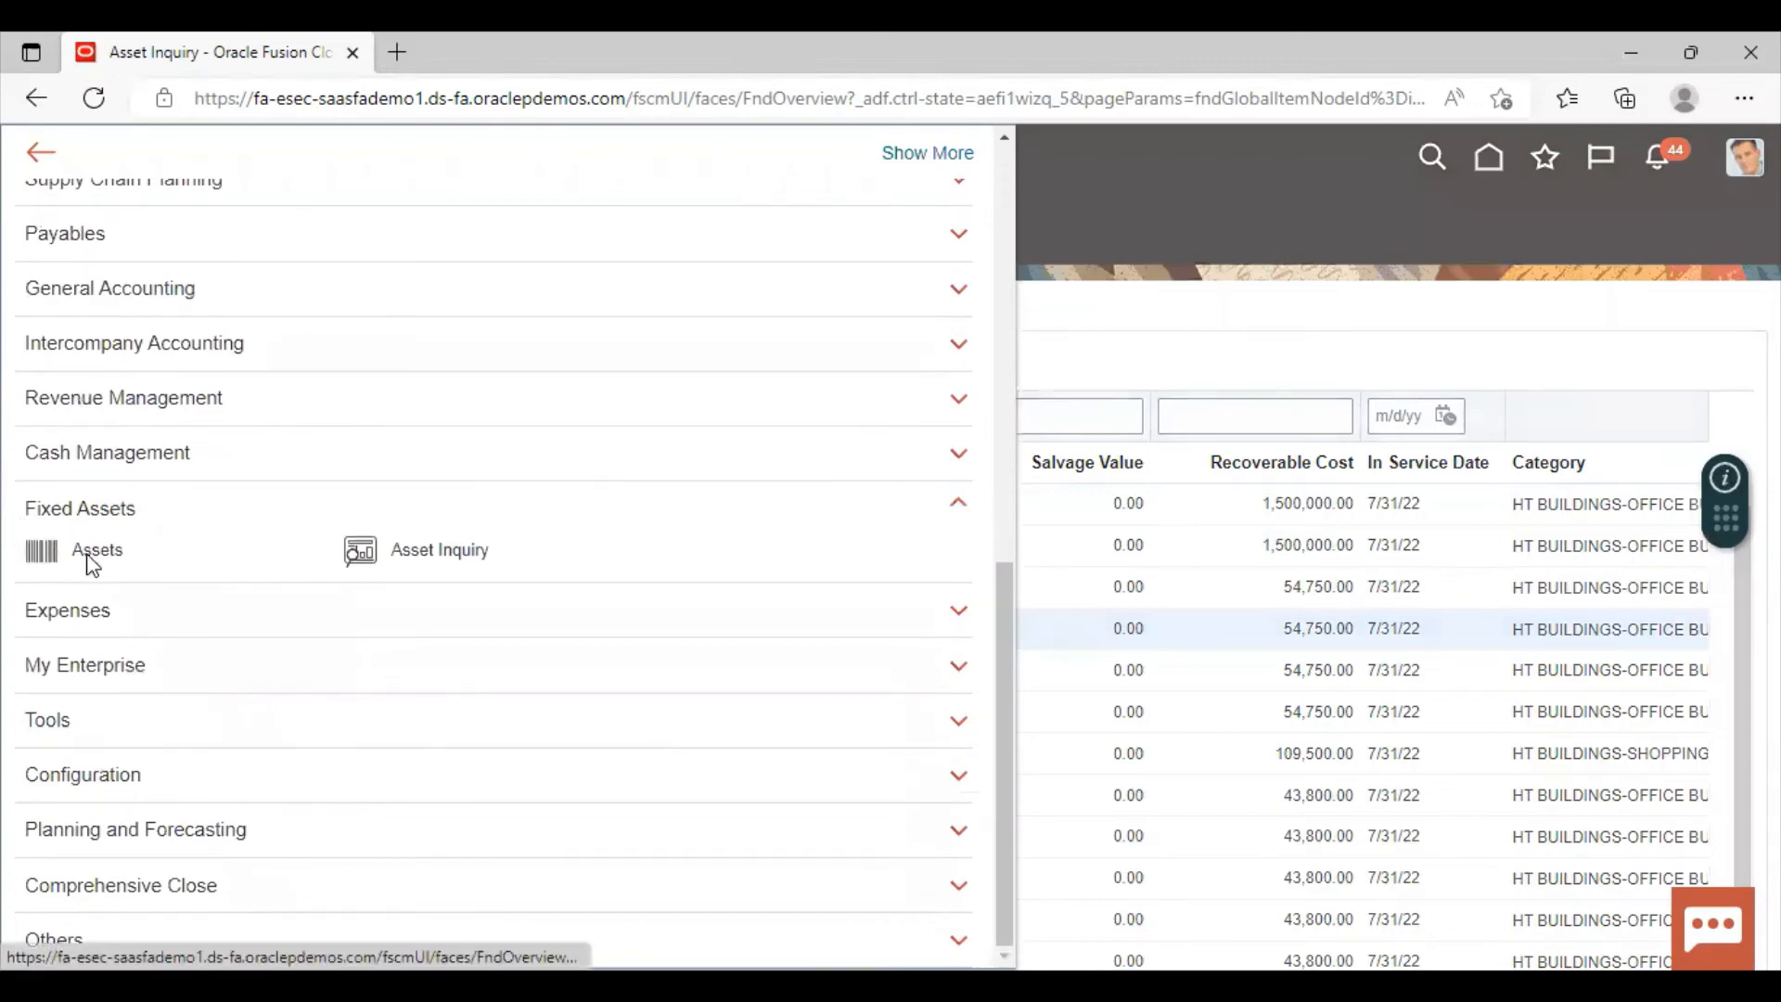
left_click(92, 559)
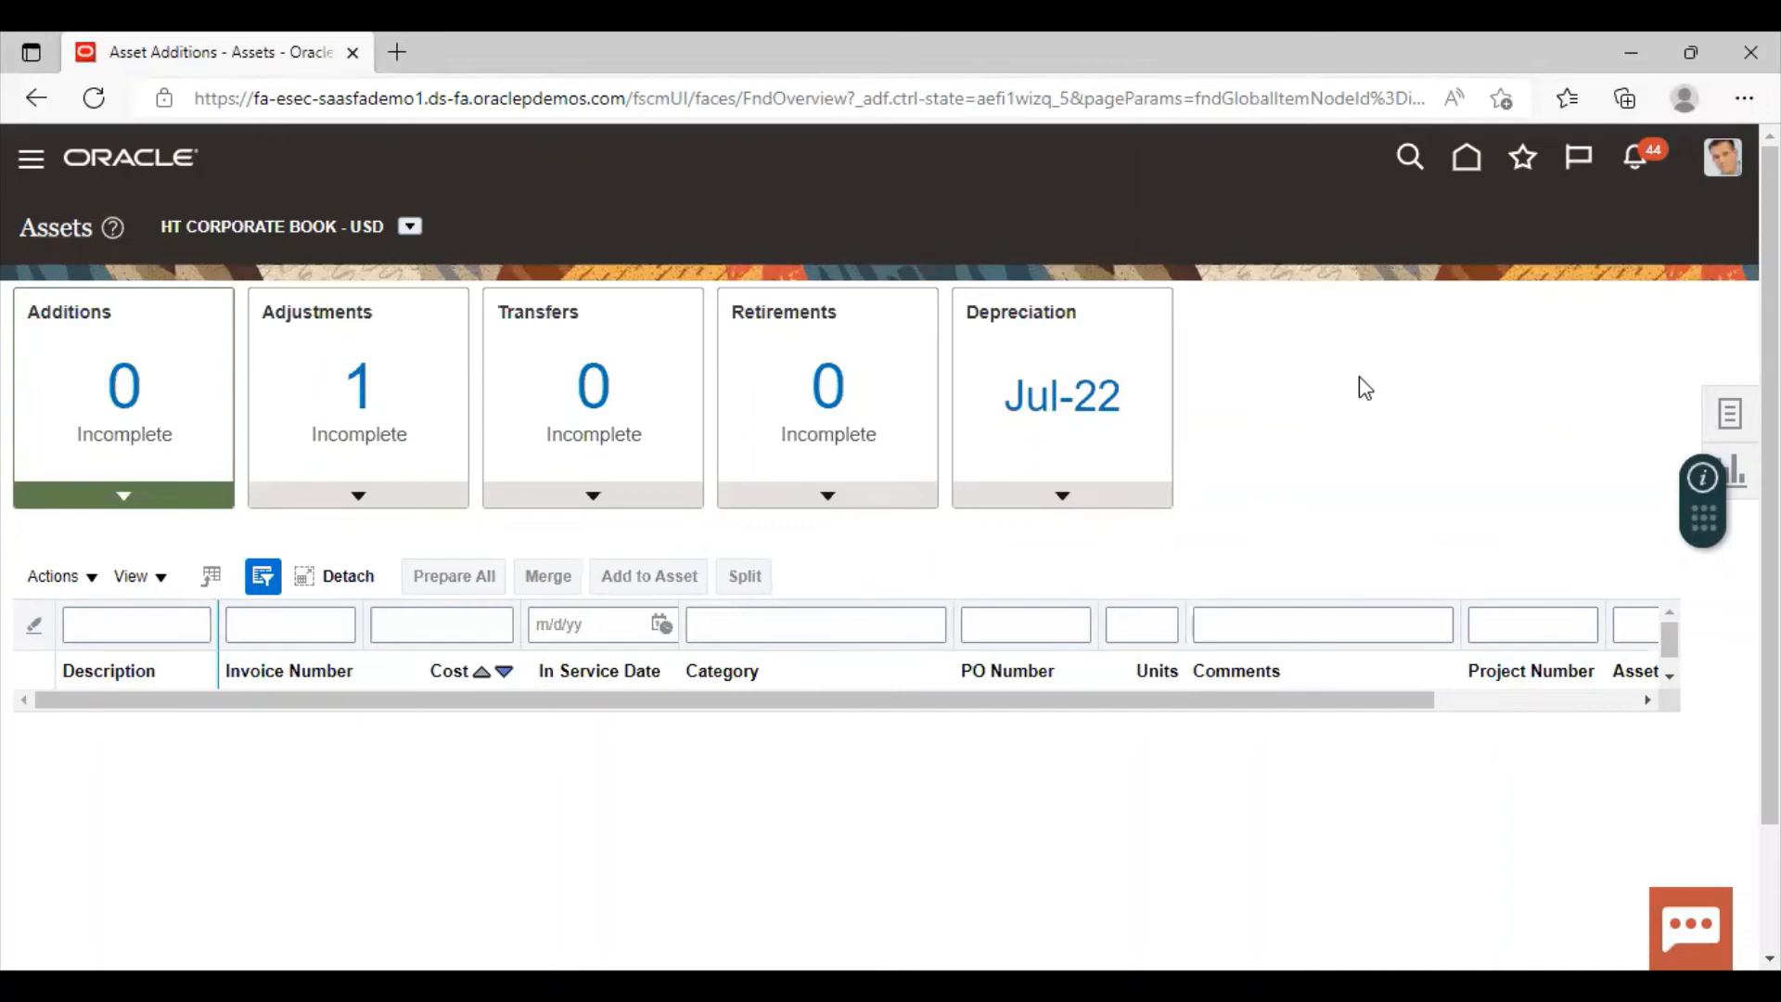
left_click(1078, 375)
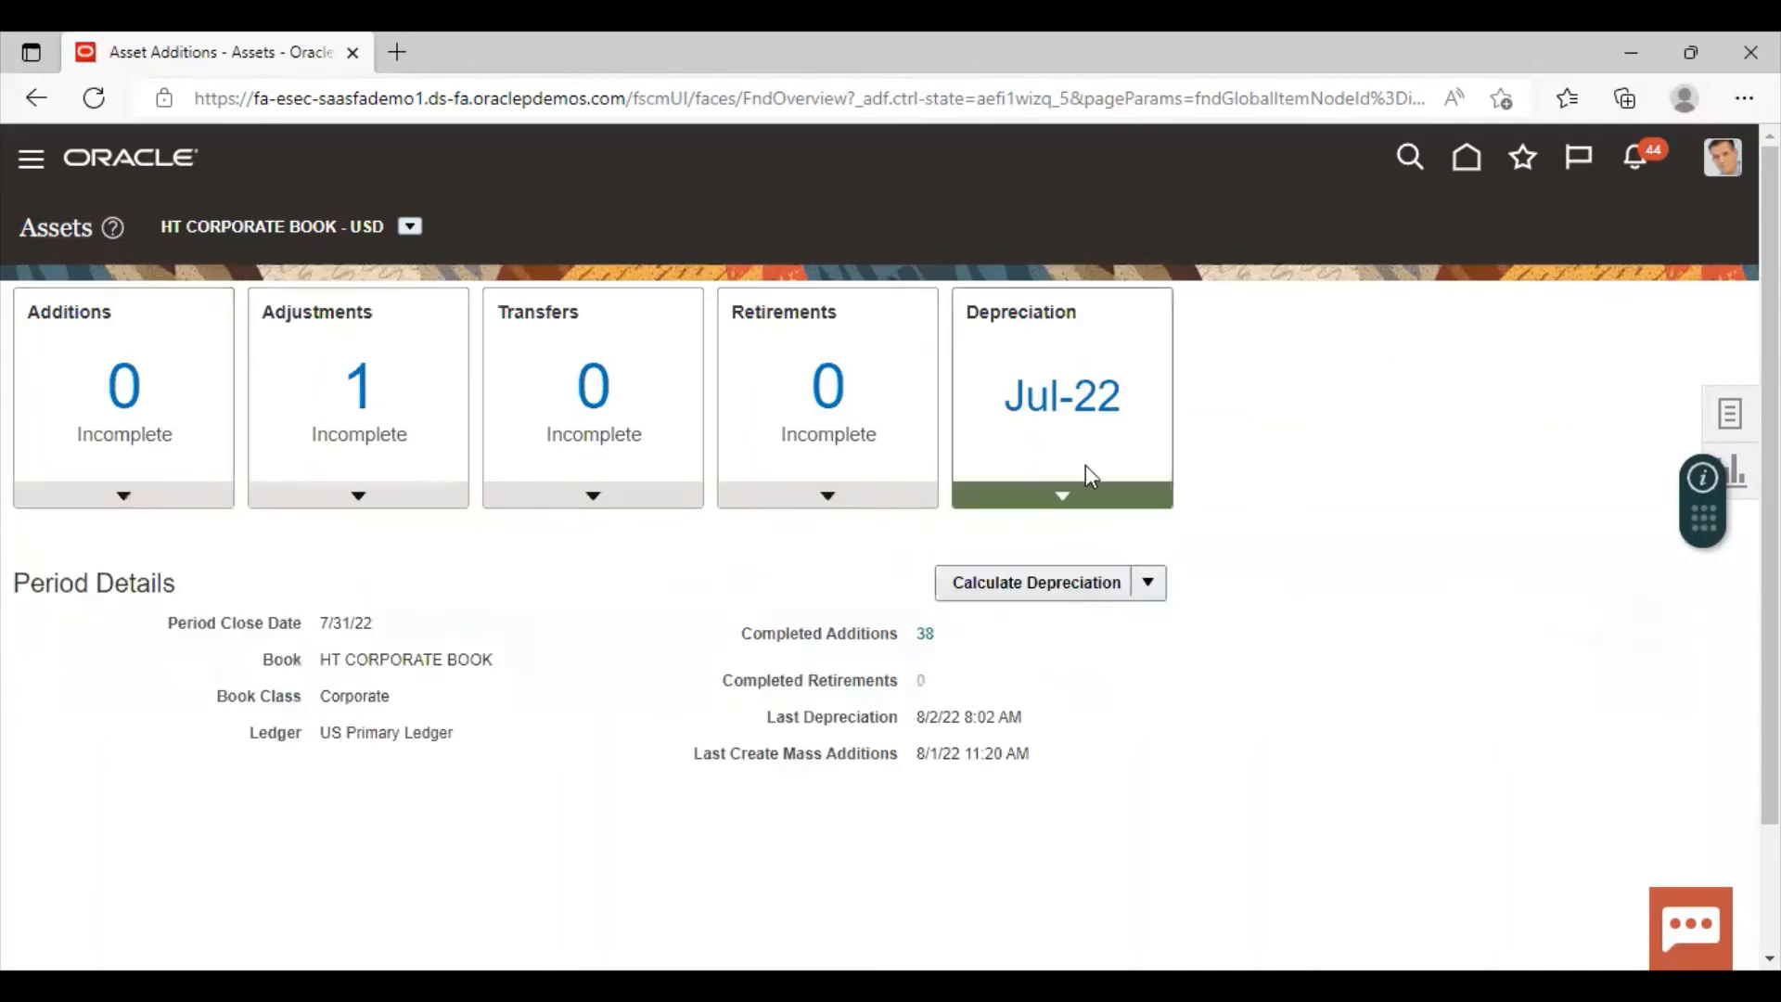
left_click(1150, 582)
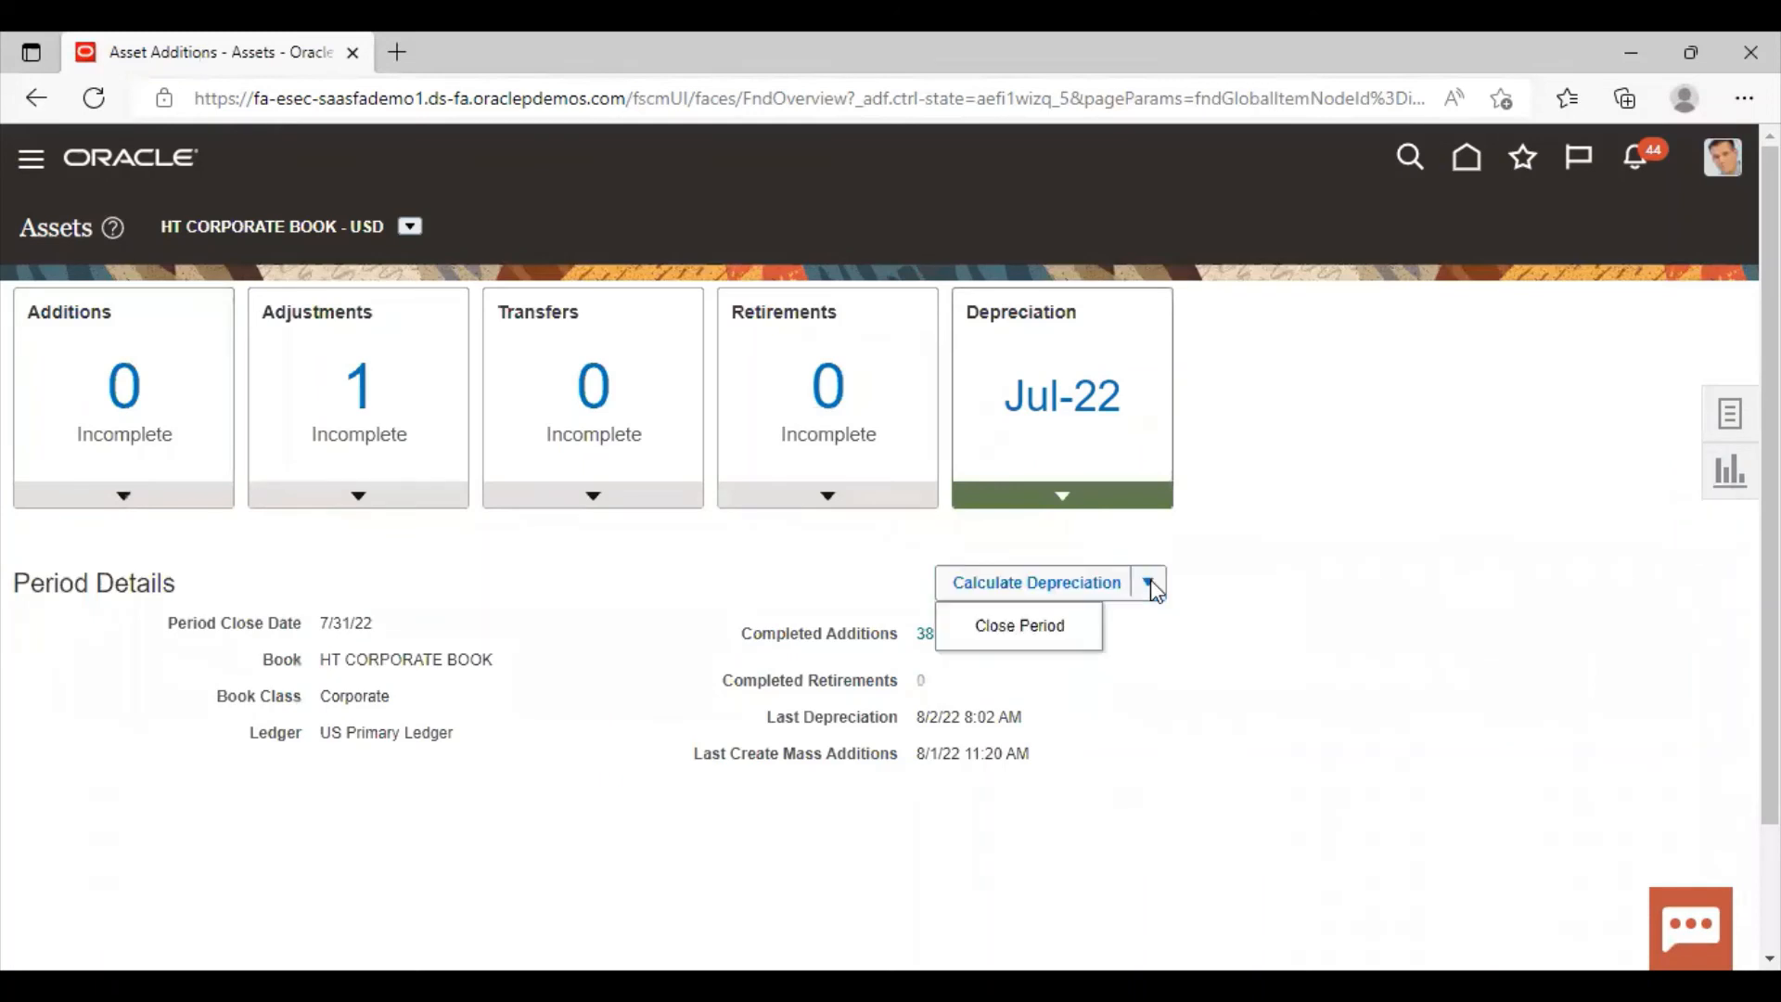
left_click(1013, 629)
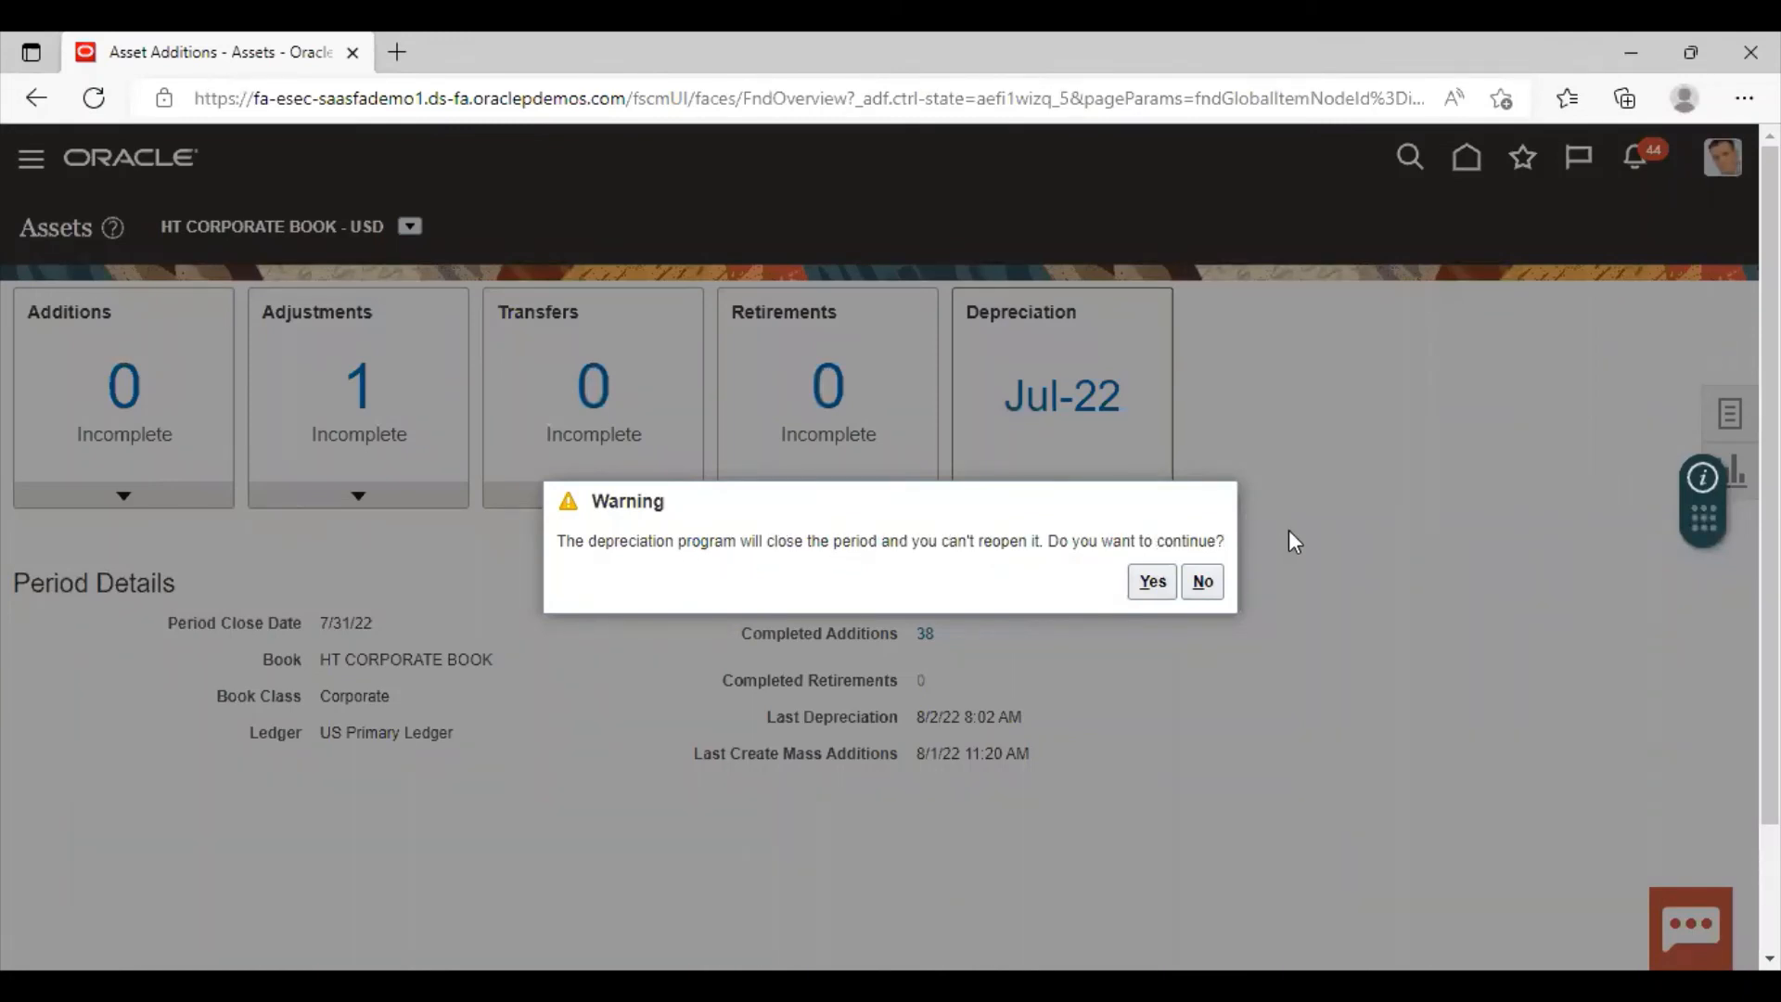
left_click(1141, 590)
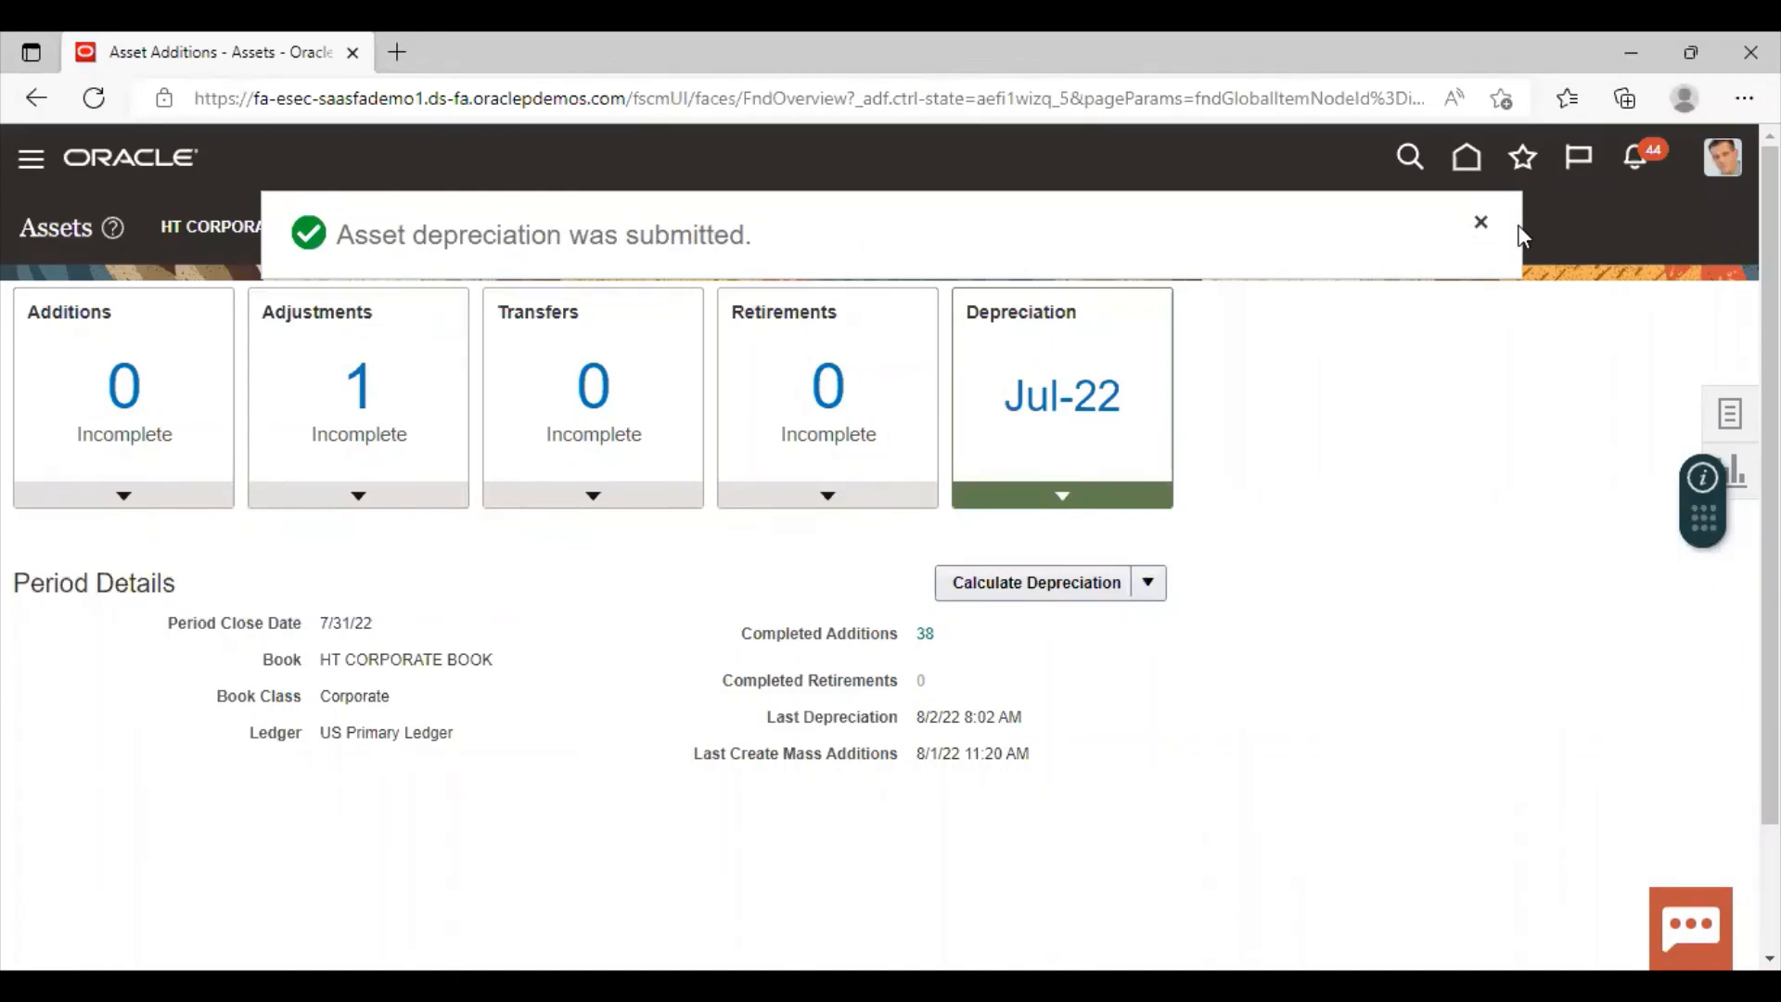
left_click(1481, 224)
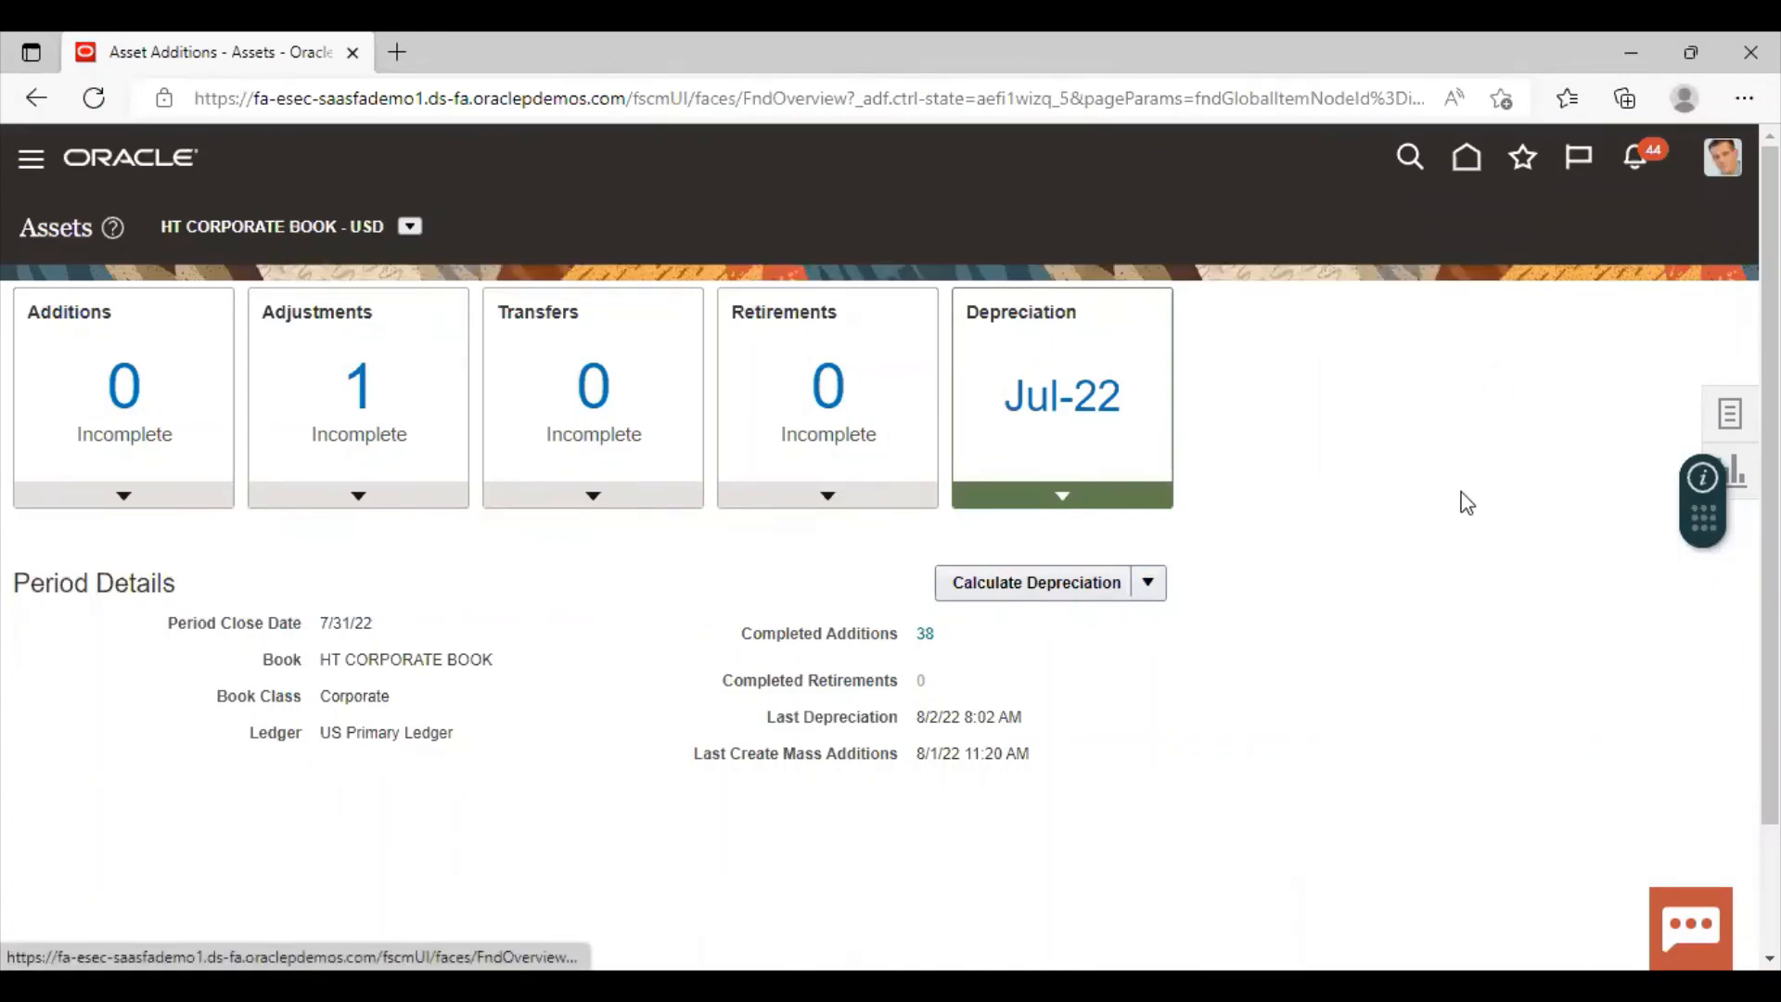
Go to Asset Inquiry and check the current period and recent additions of HT CORPORATE BOOK.
left_click(28, 158)
scroll(195, 660, "down", 1)
scroll(195, 660, "down", 8)
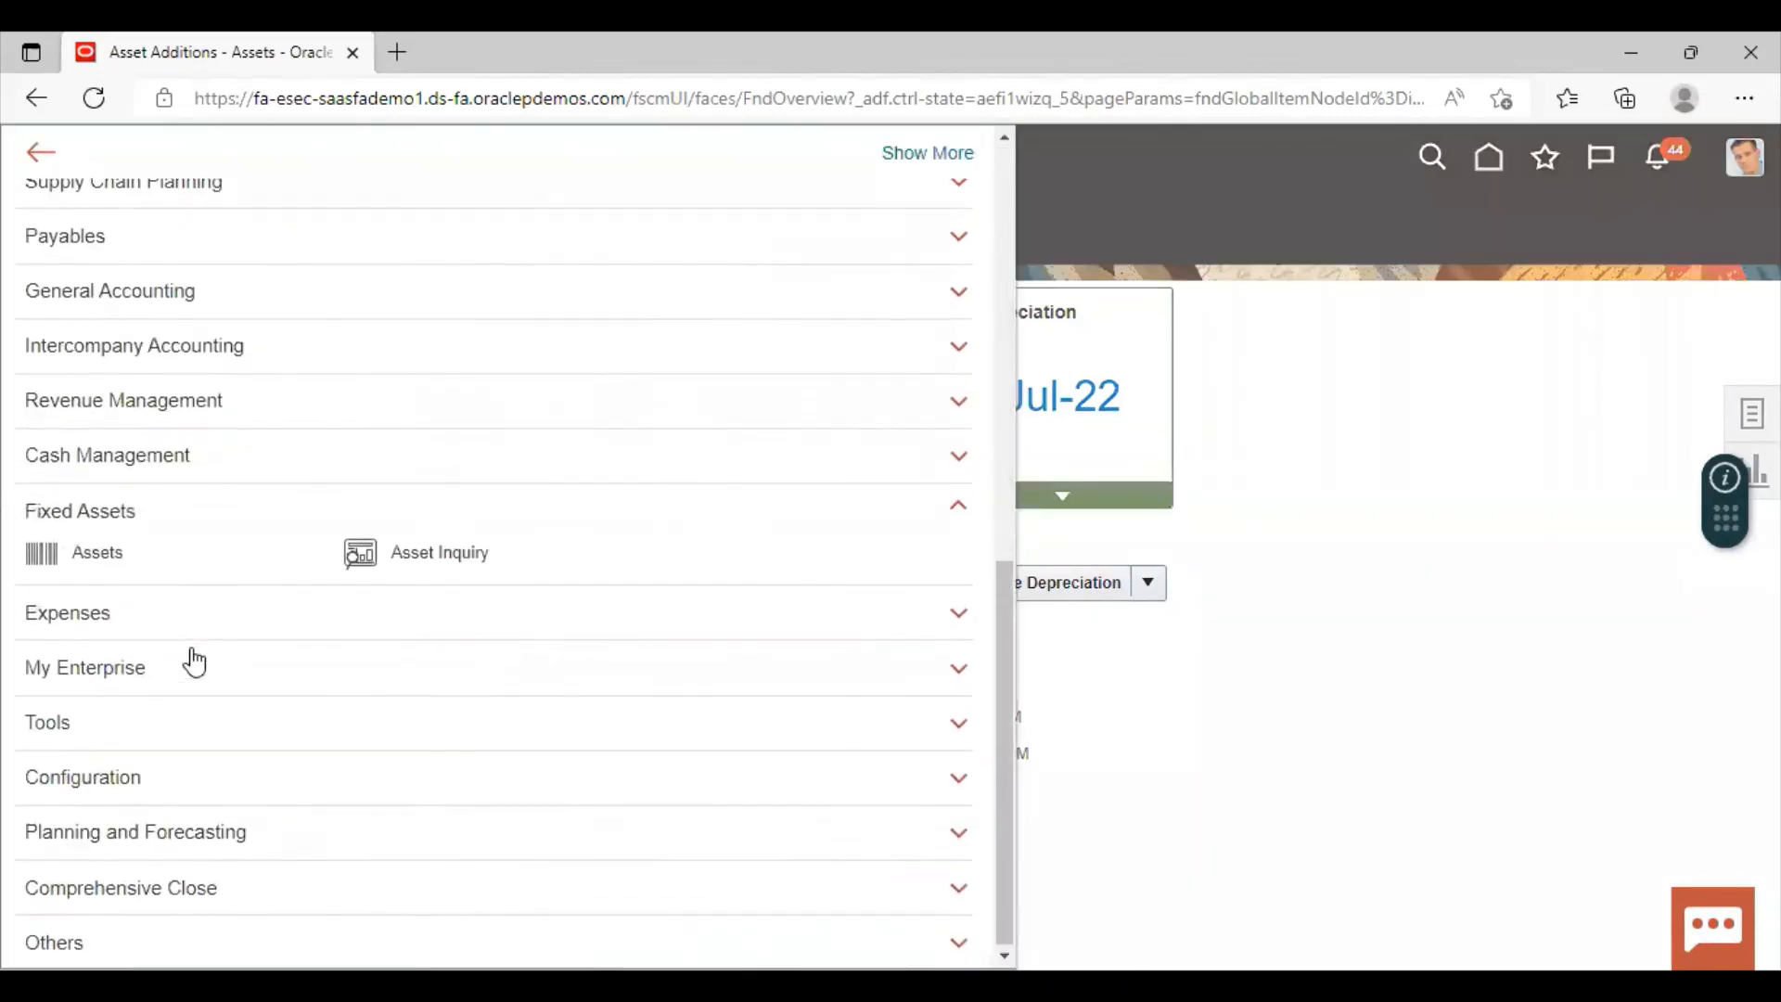
left_click(452, 553)
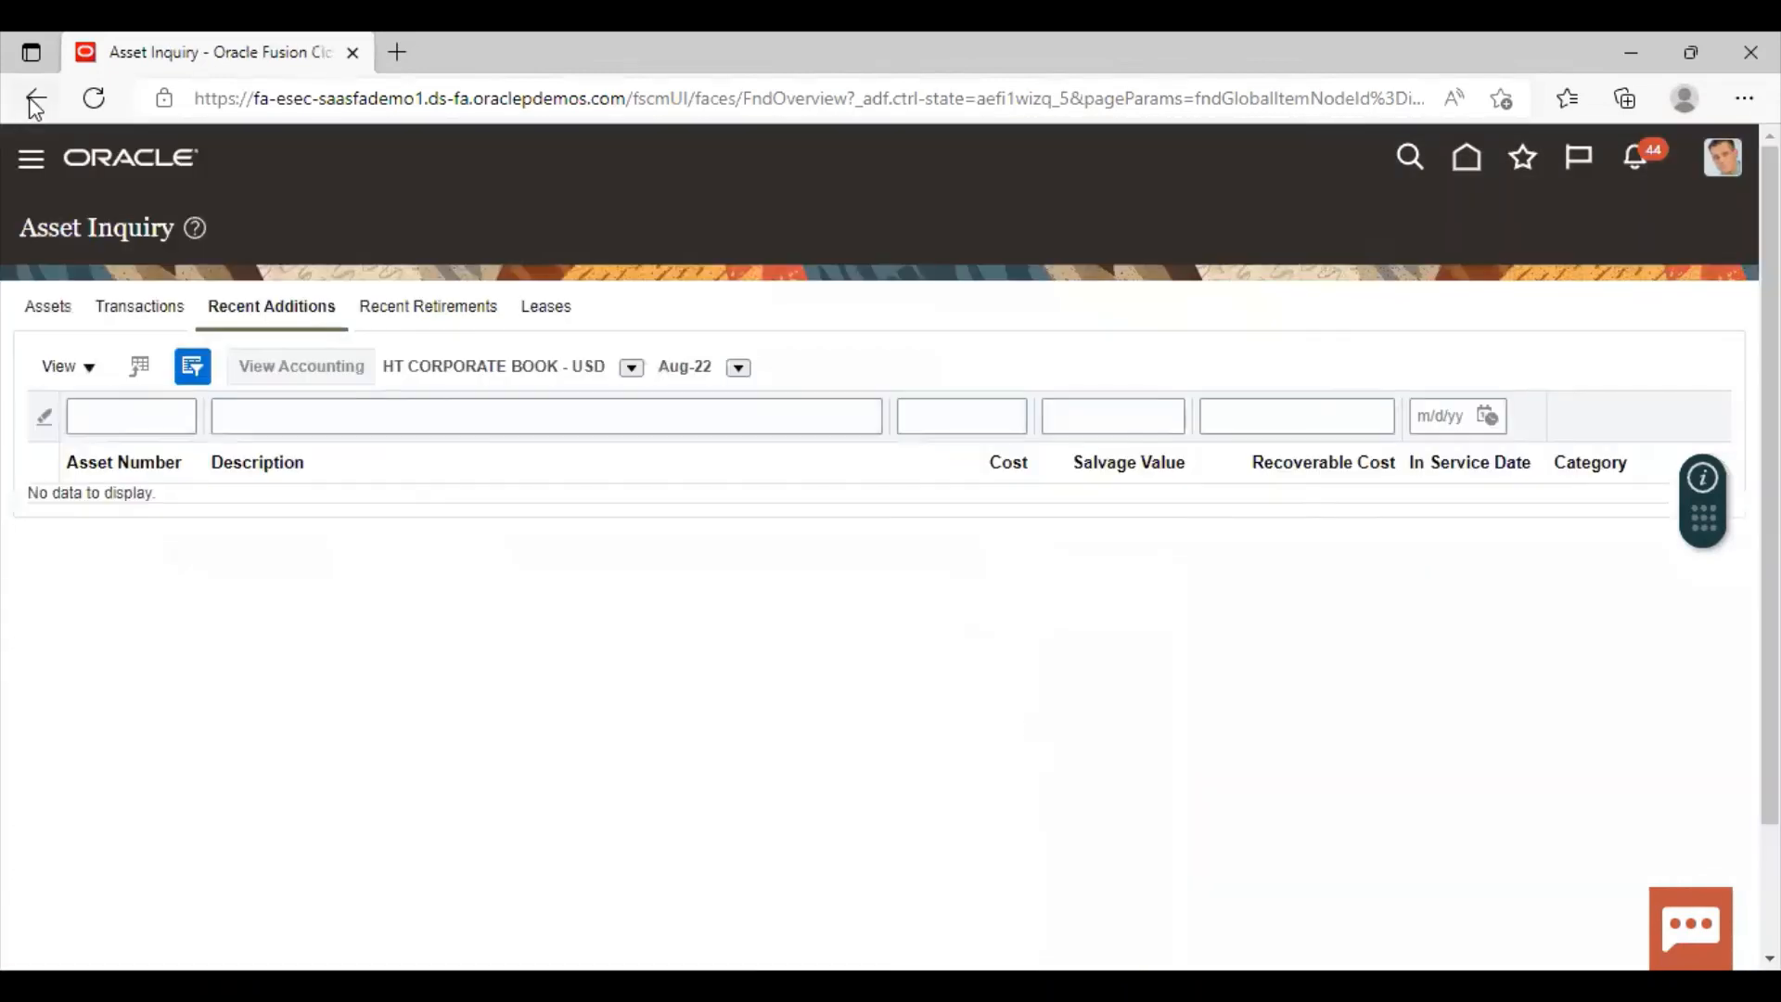
Leave Asset Inquiry for the home page and reopen the Assets work area under Fixed Assets.
left_click(33, 98)
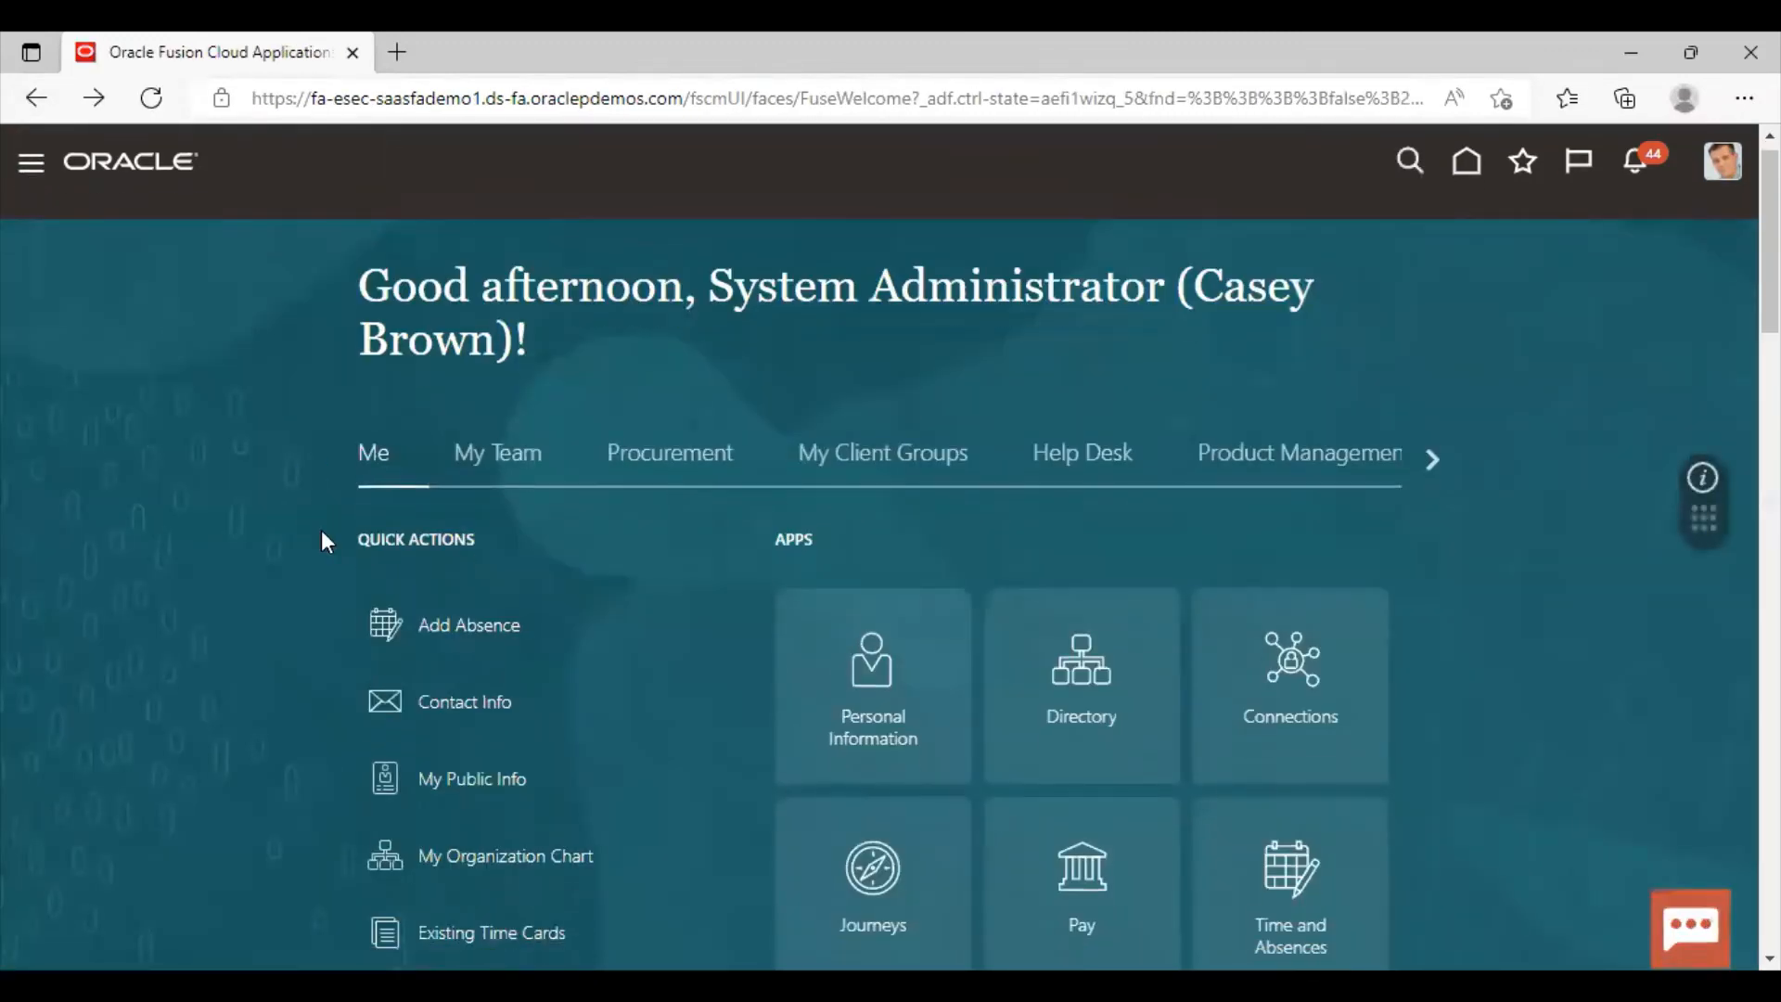
left_click(31, 185)
scroll(90, 683, "down", 4)
scroll(74, 787, "down", 5)
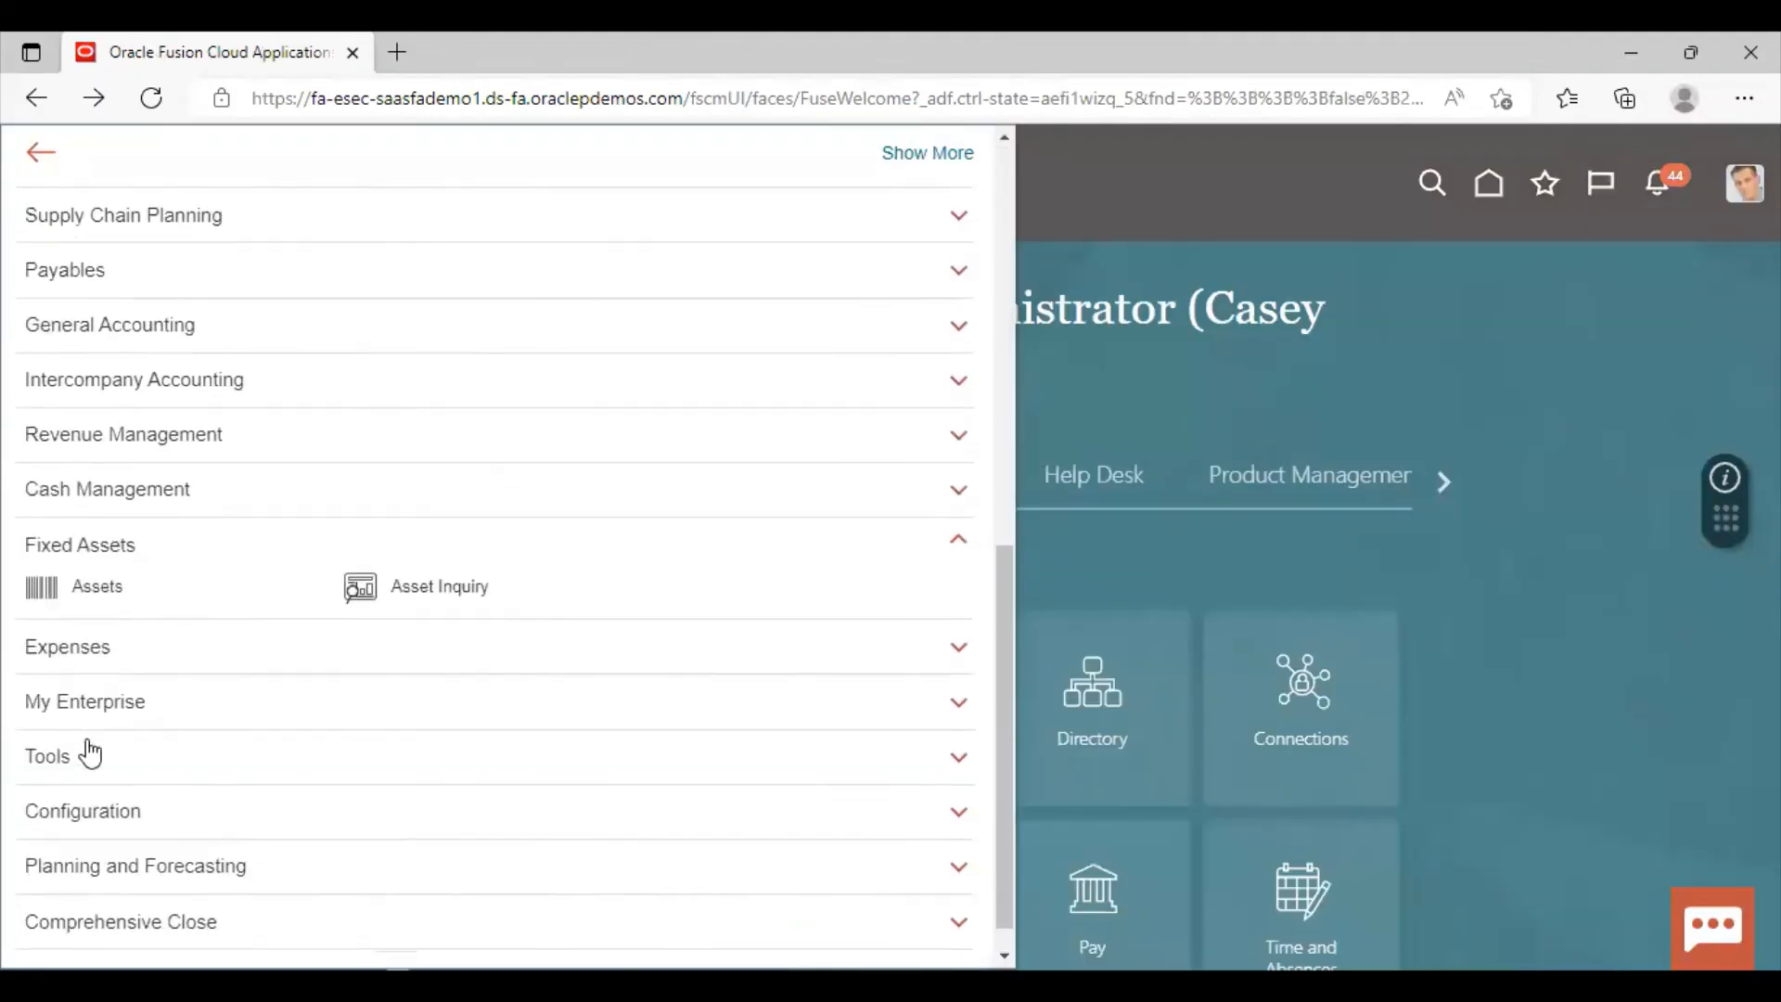
left_click(93, 578)
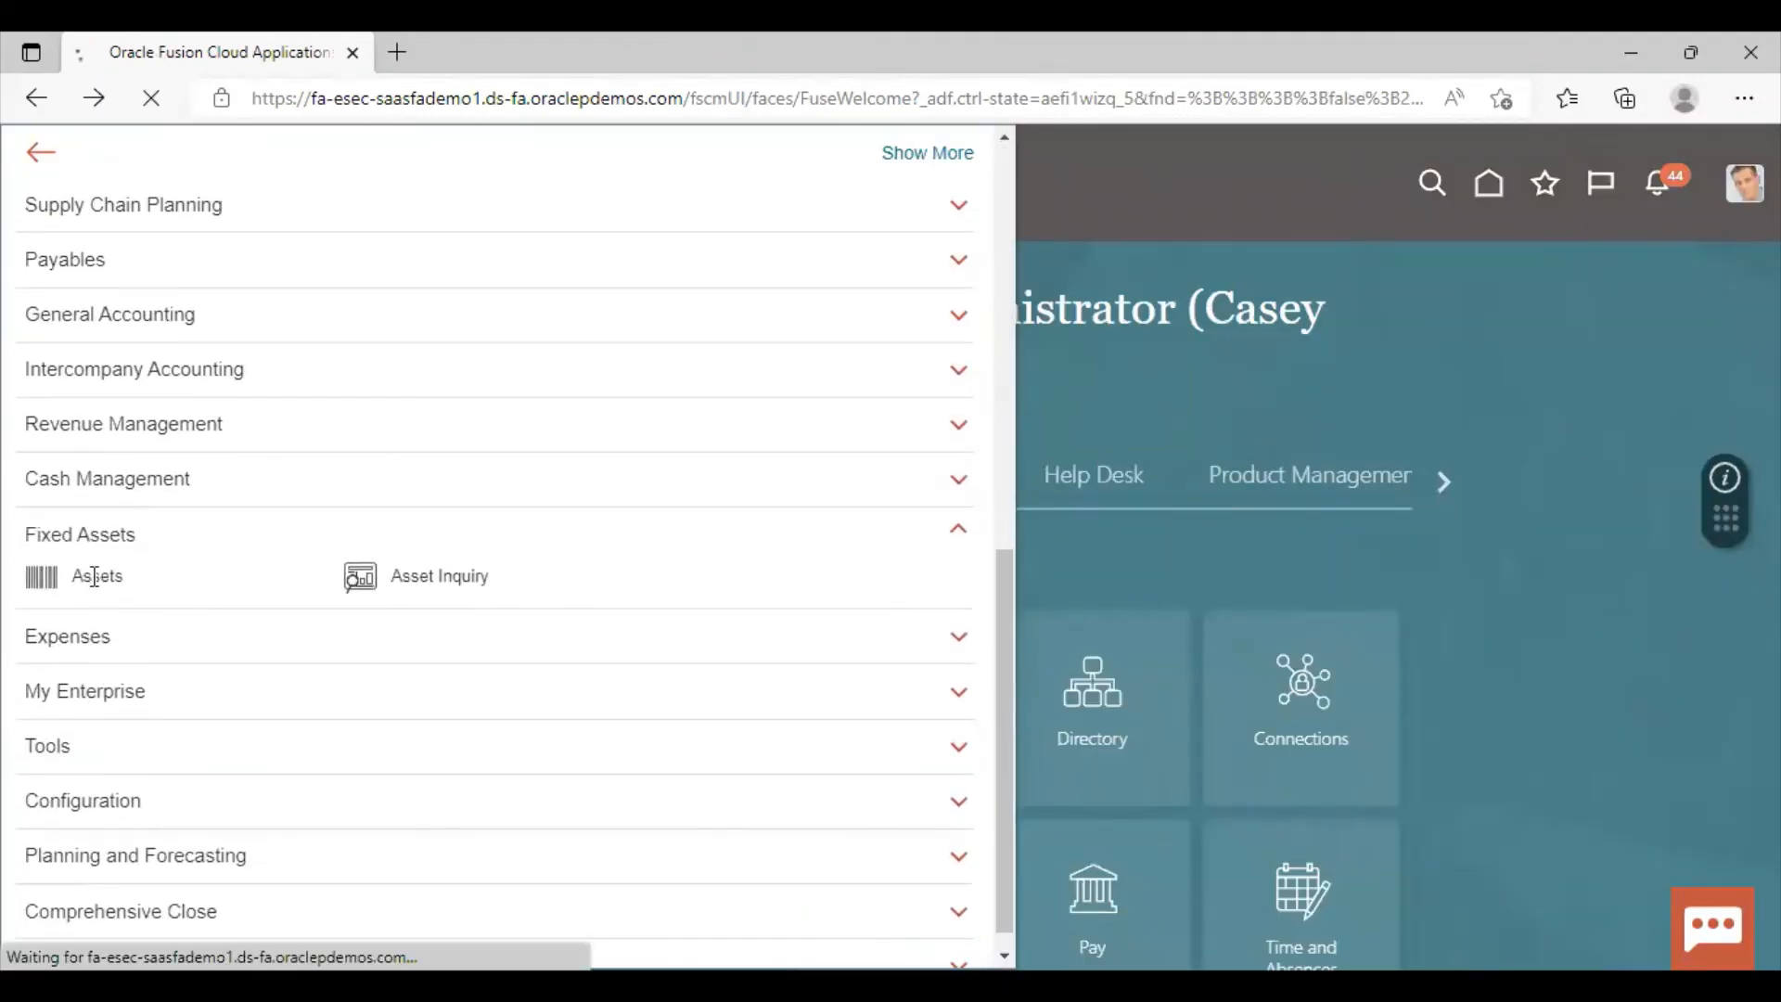